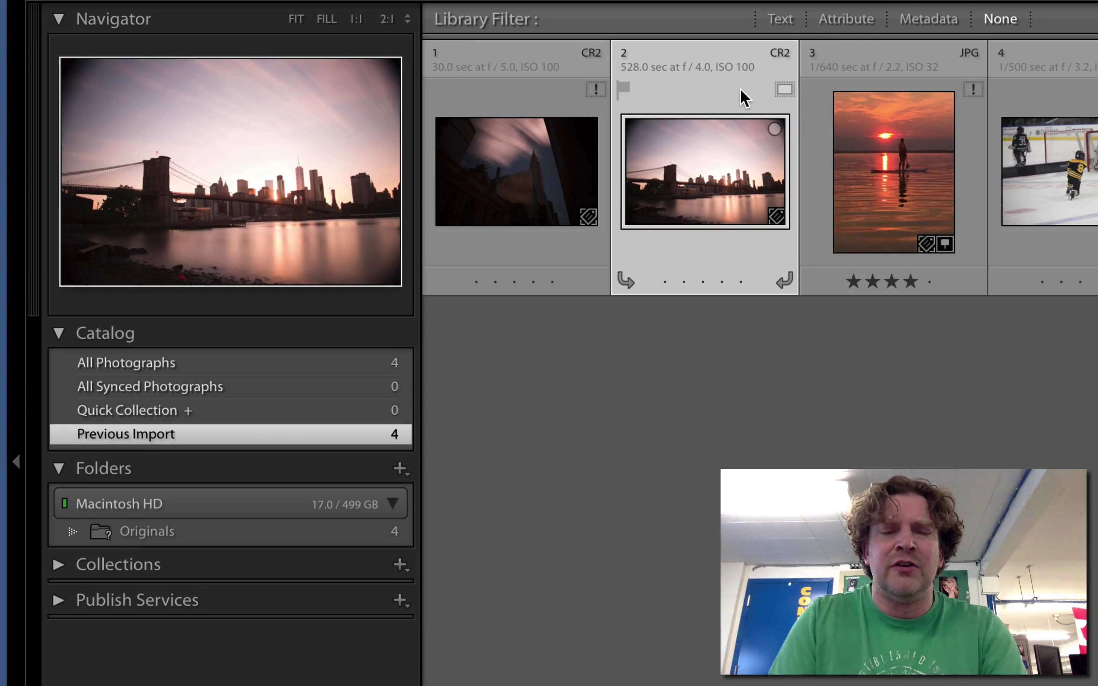
Switch to Finder and re-enter the "LR" prefix in the name of the LR Originals folder
key(super+Tab)
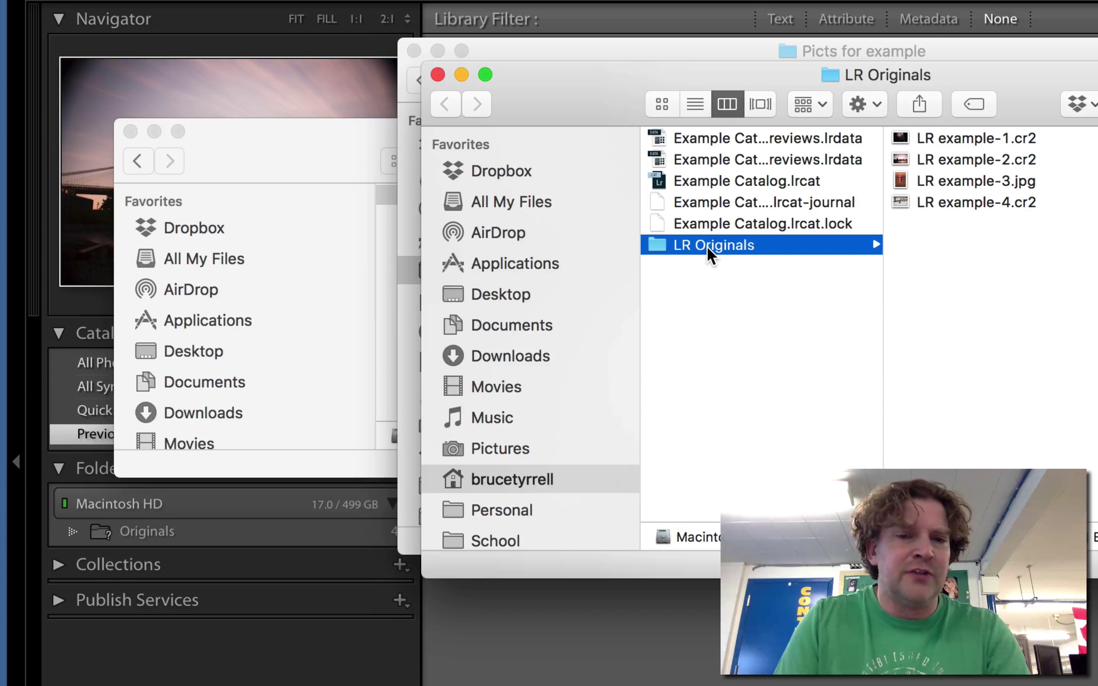
key(Return)
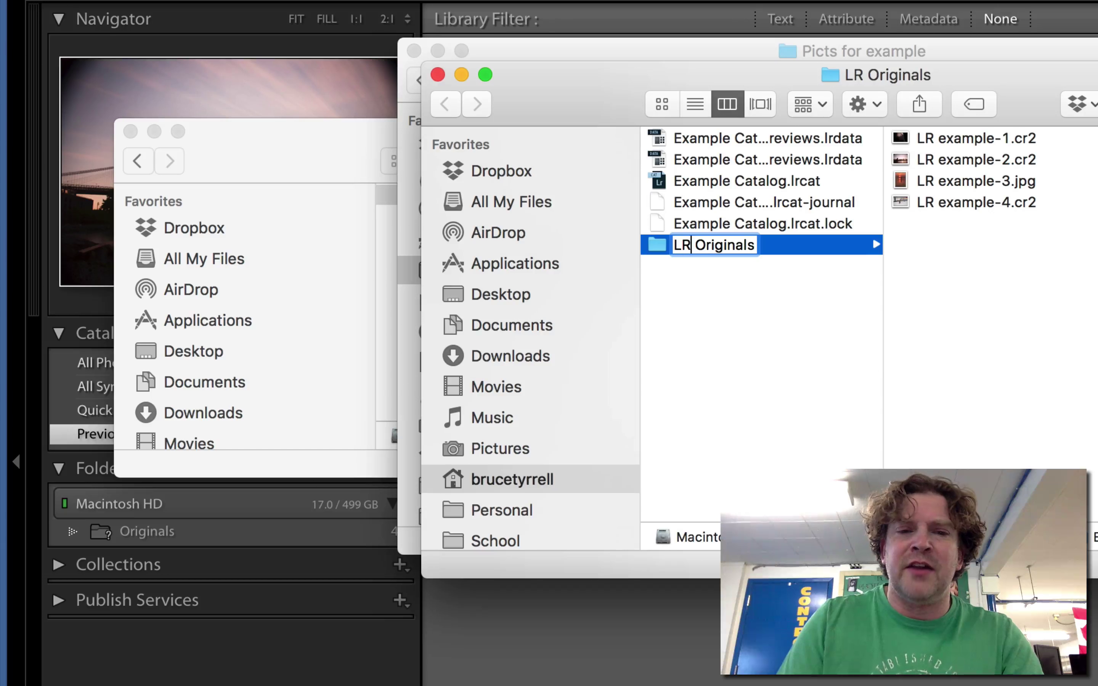
key(Left)
key(Delete)
key(Delete)
key(Delete)
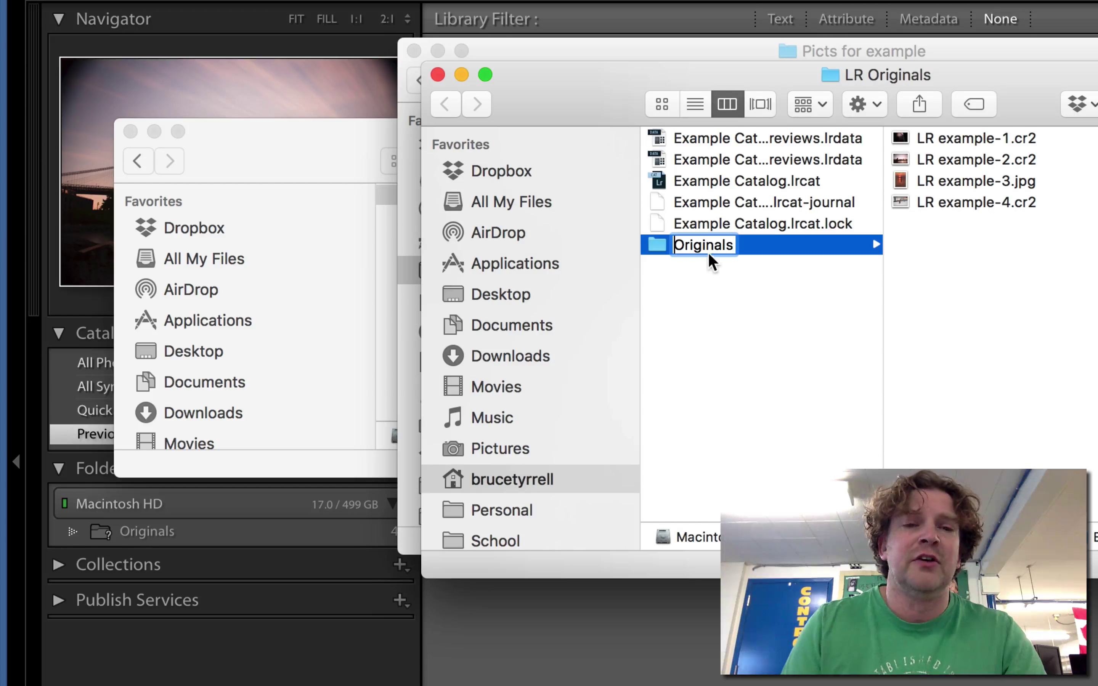
text(LR)
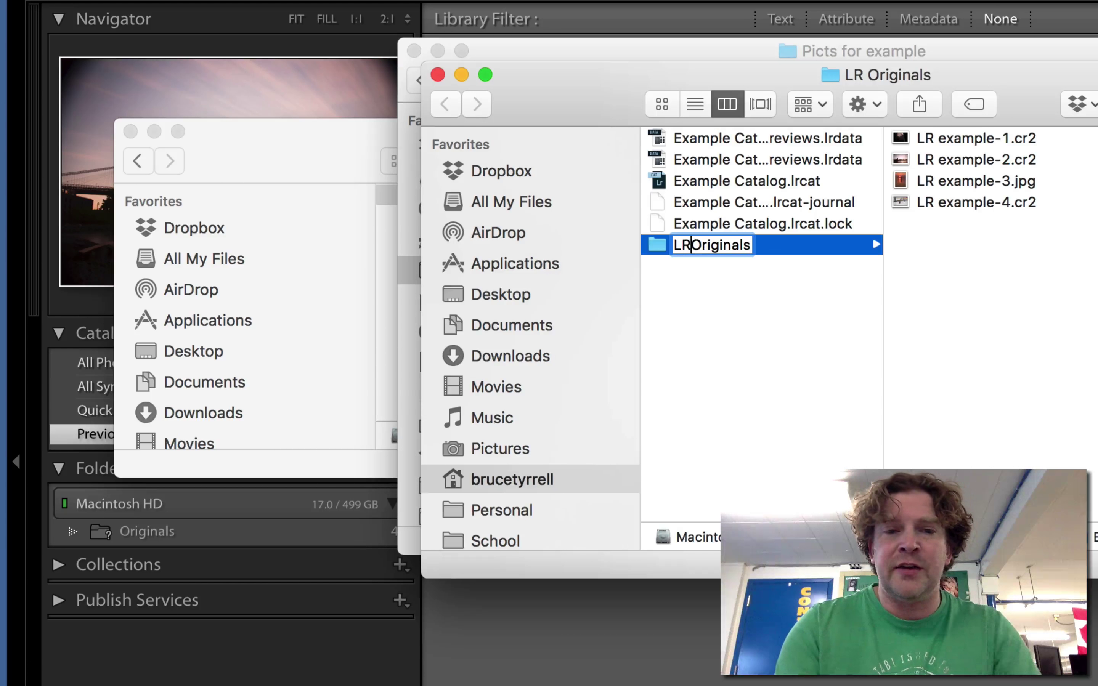
key(Return)
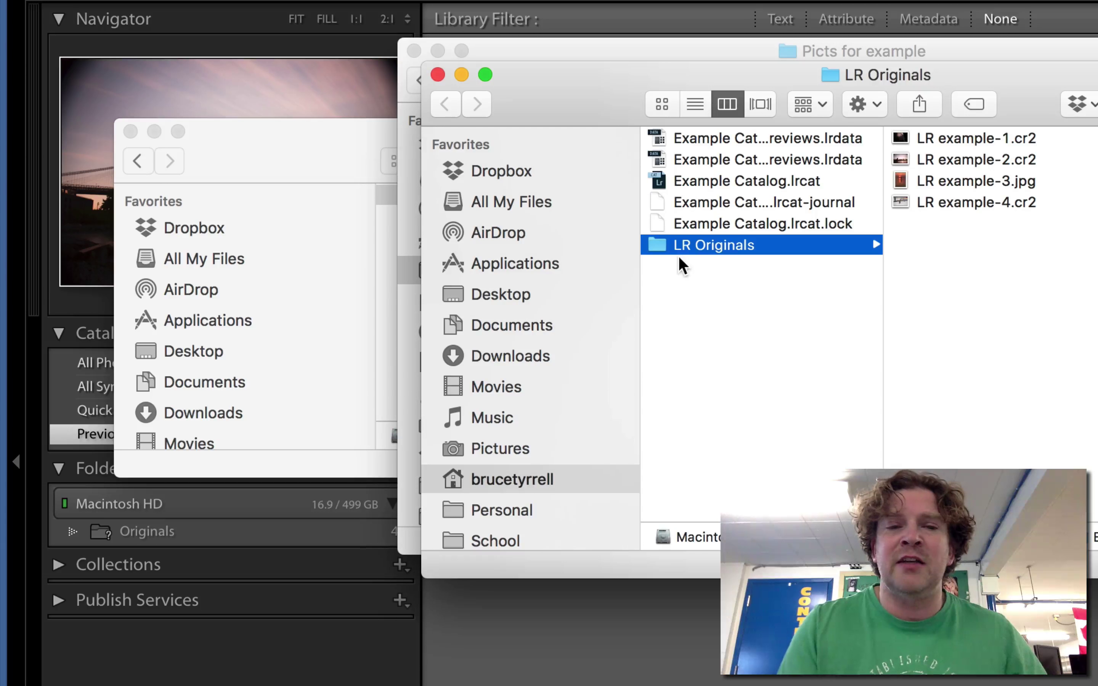
Switch back to Lightroom and relink the first photo's missing original to LR example-1.cr2 in the LR Originals folder
click(682, 658)
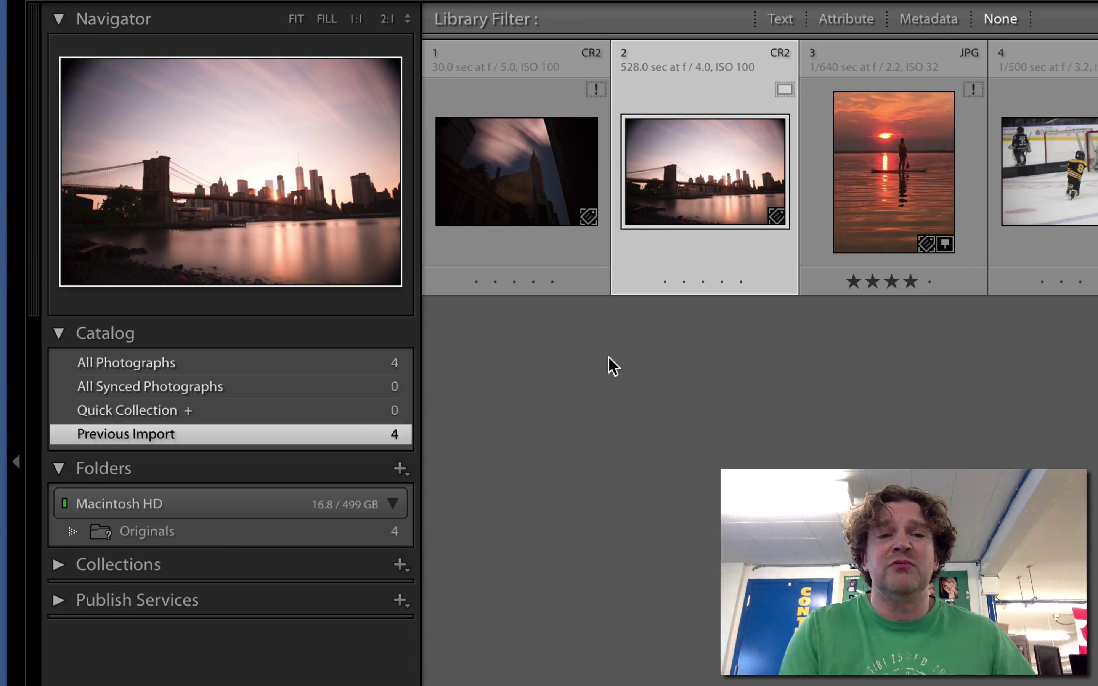
click(596, 88)
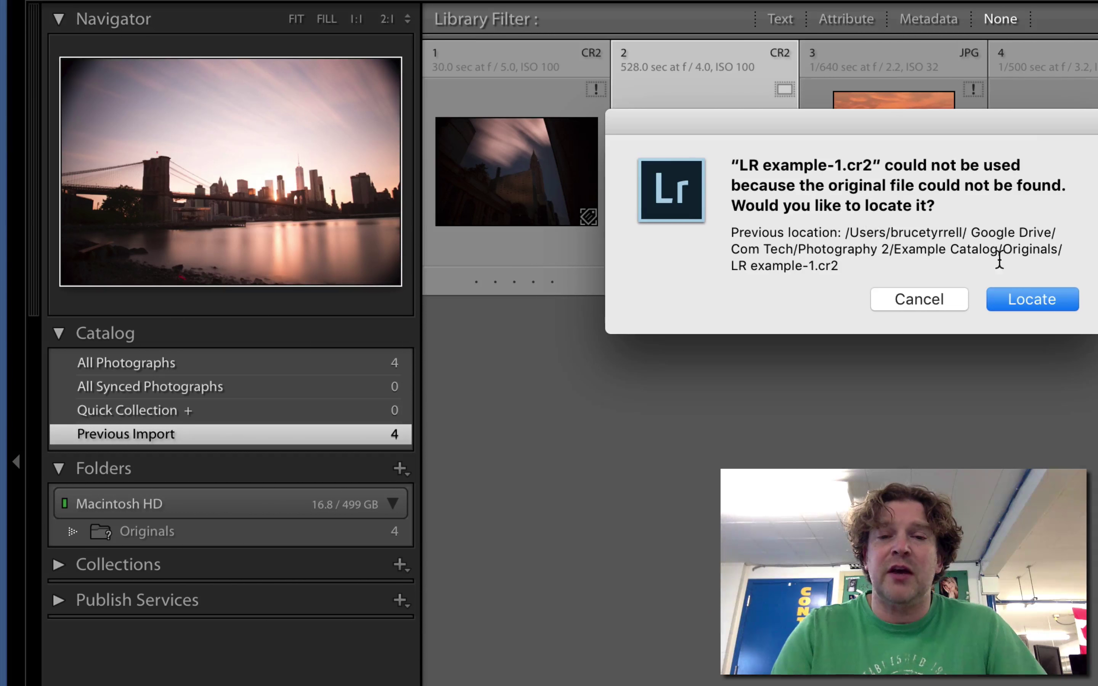
click(1015, 300)
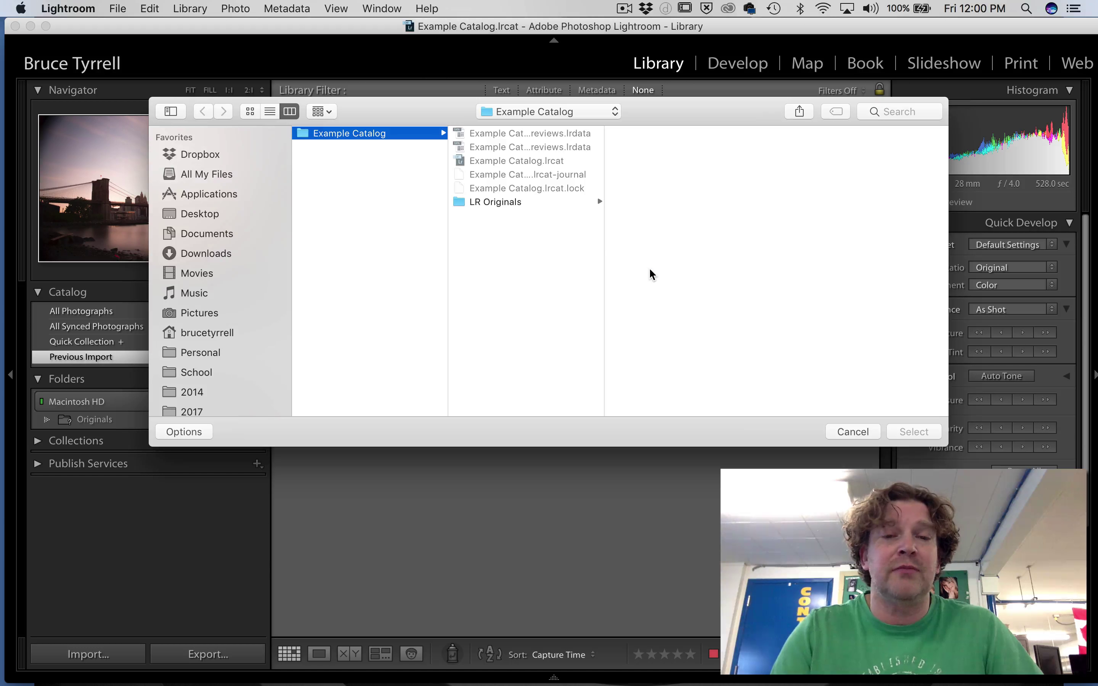
click(557, 203)
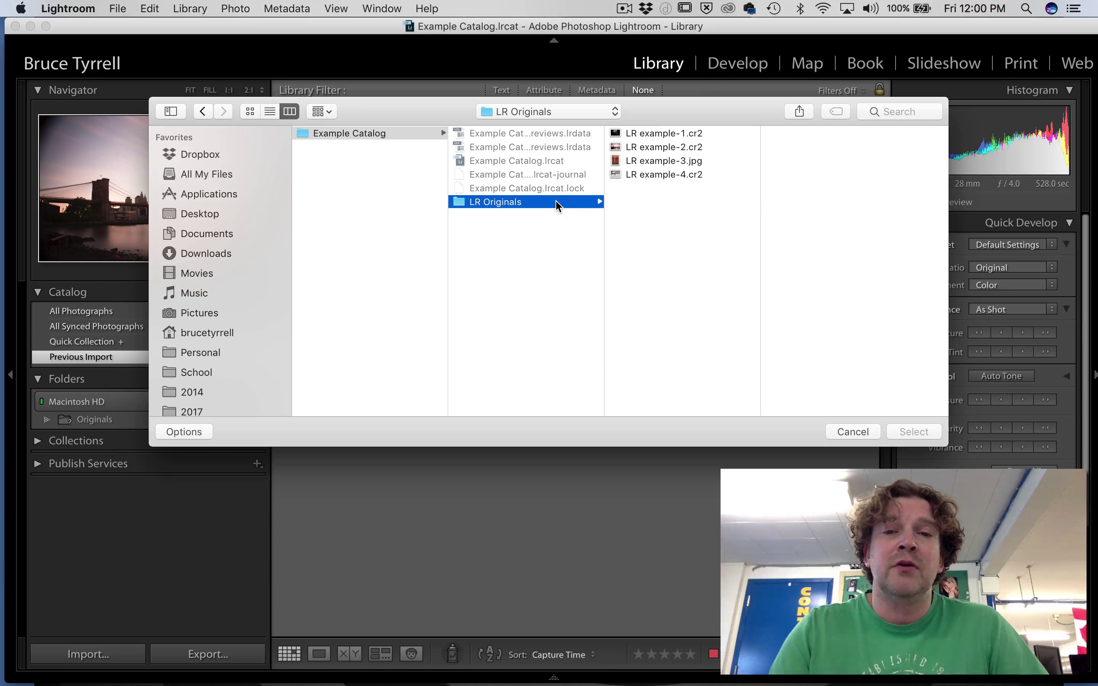
drag(697, 108, 657, 304)
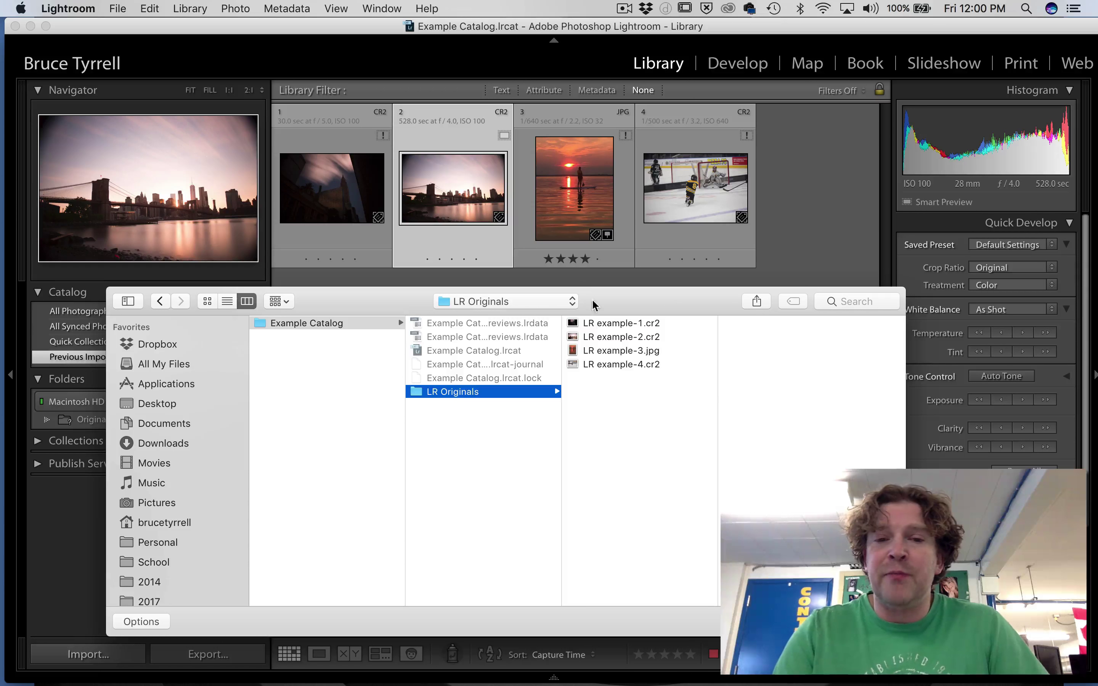
click(602, 352)
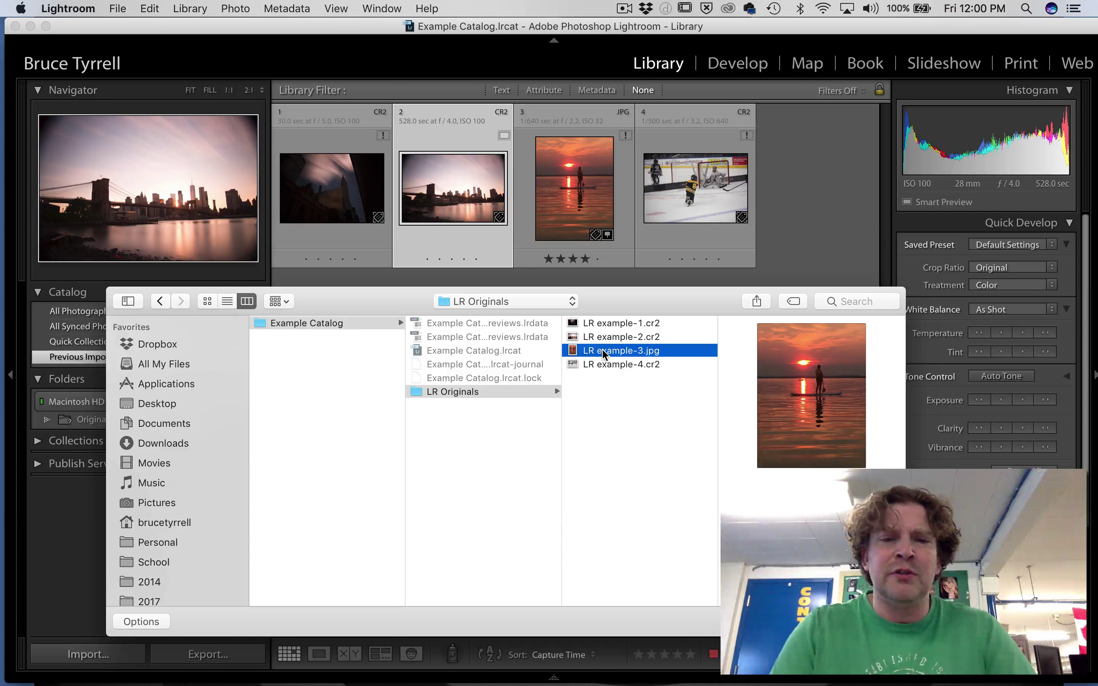
click(602, 323)
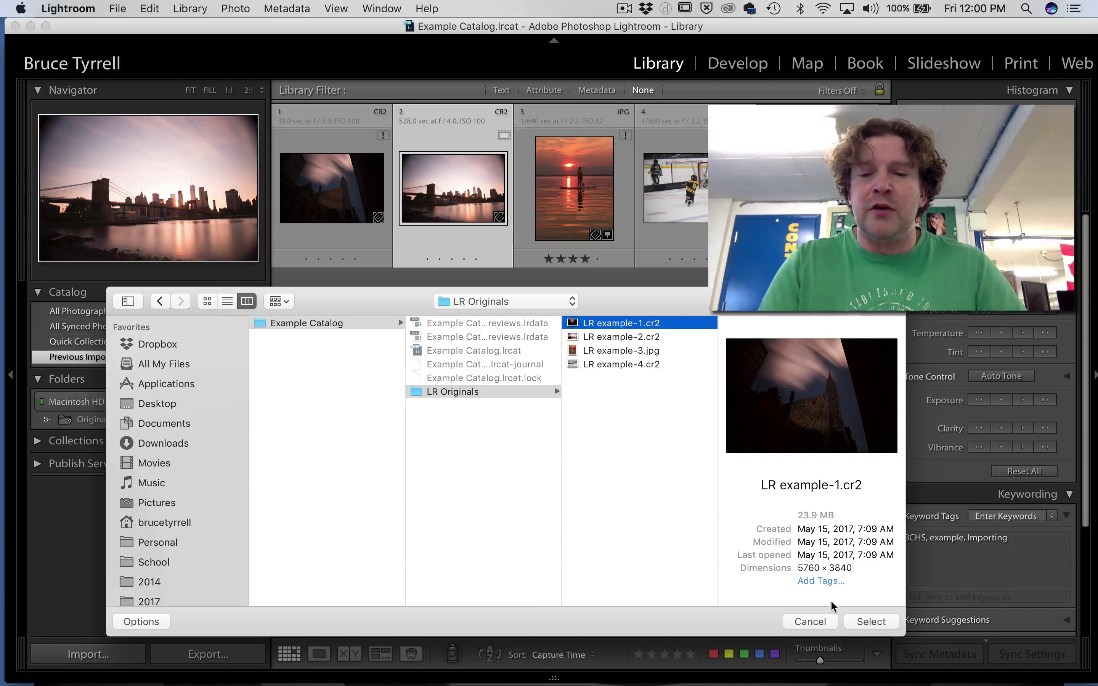
click(853, 621)
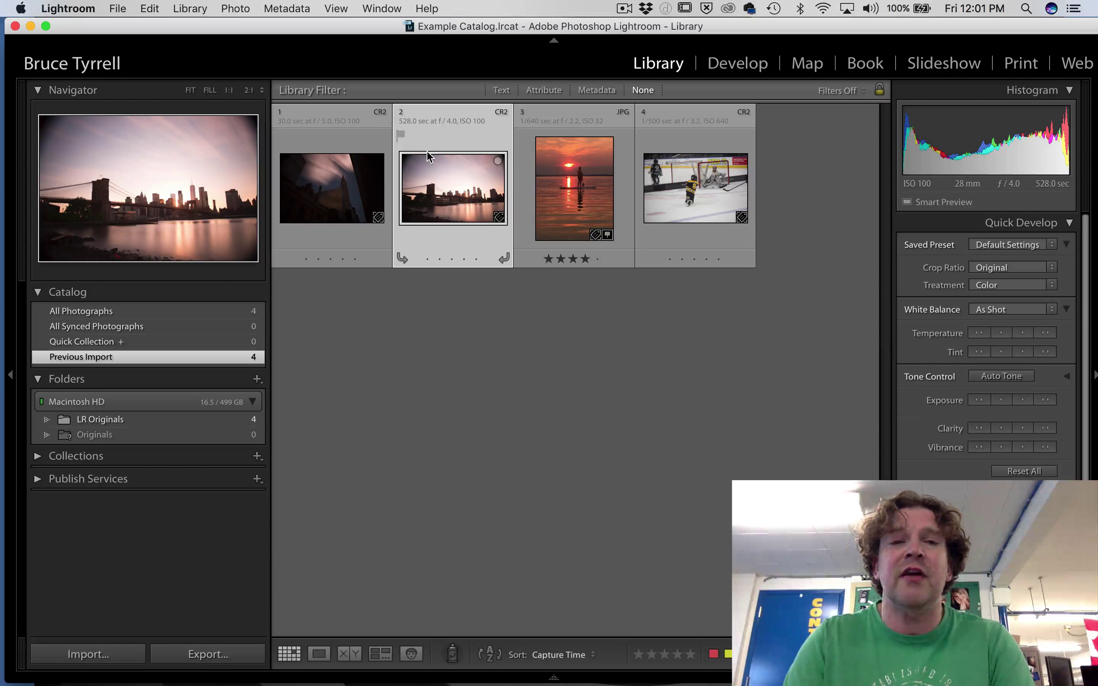
Switch to Finder and rename the LR Originals folder as LR Originals2
key(super+Tab)
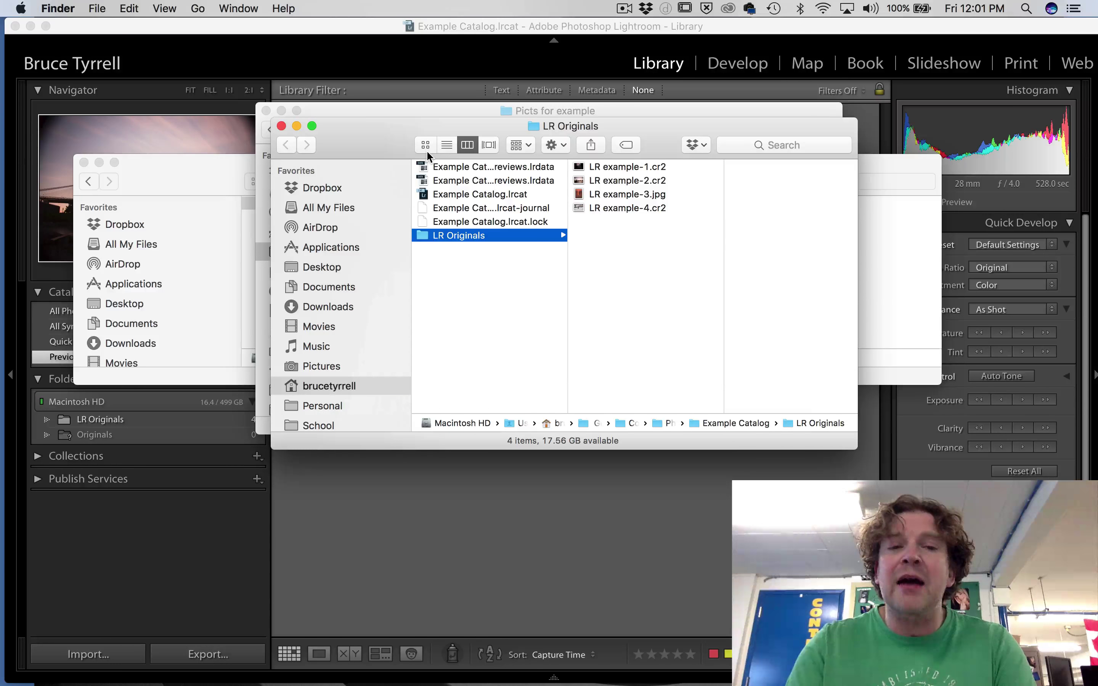
key(Return)
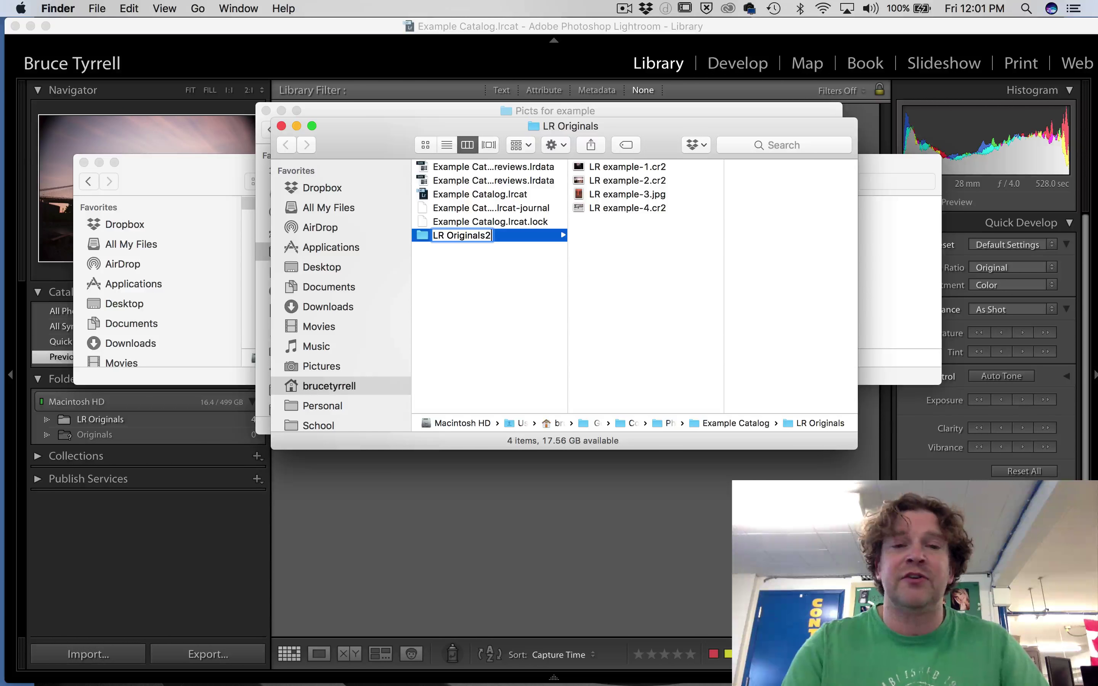
key(Return)
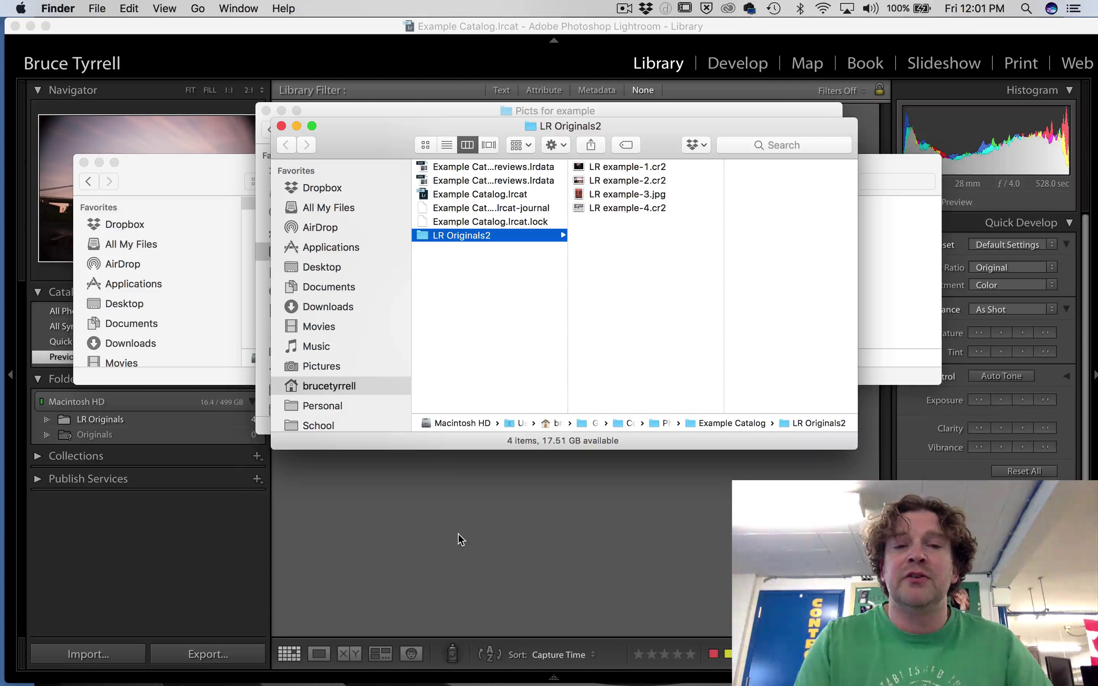
Switch back to Lightroom and examine the missing LR Originals and Originals folders in turn
click(460, 539)
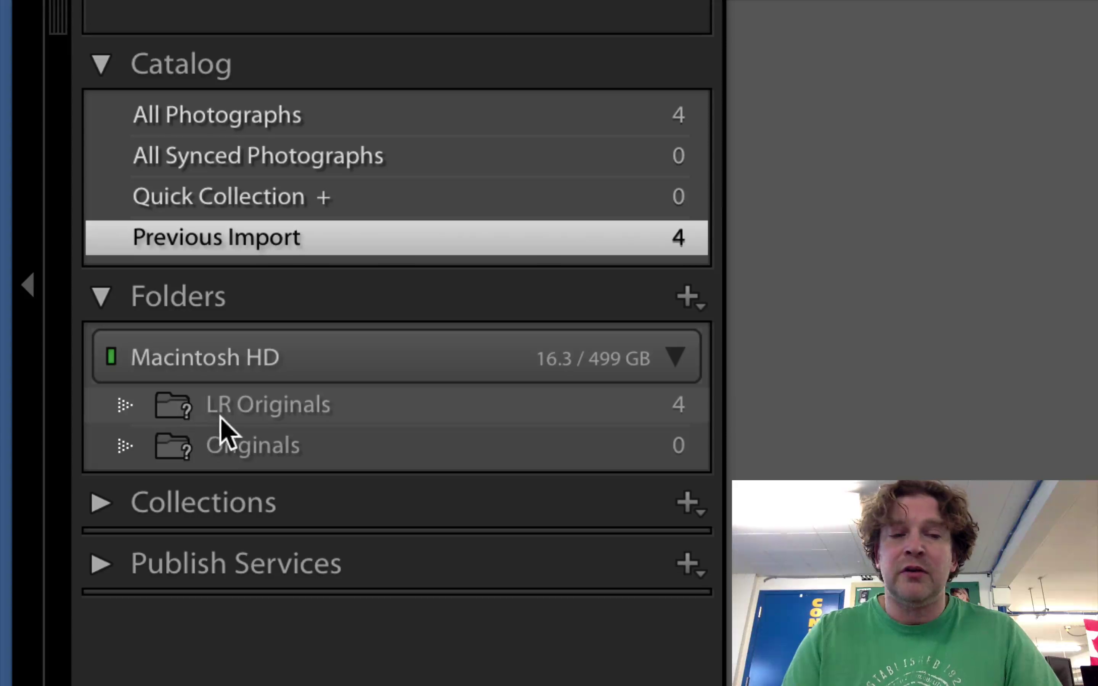
click(167, 450)
click(173, 412)
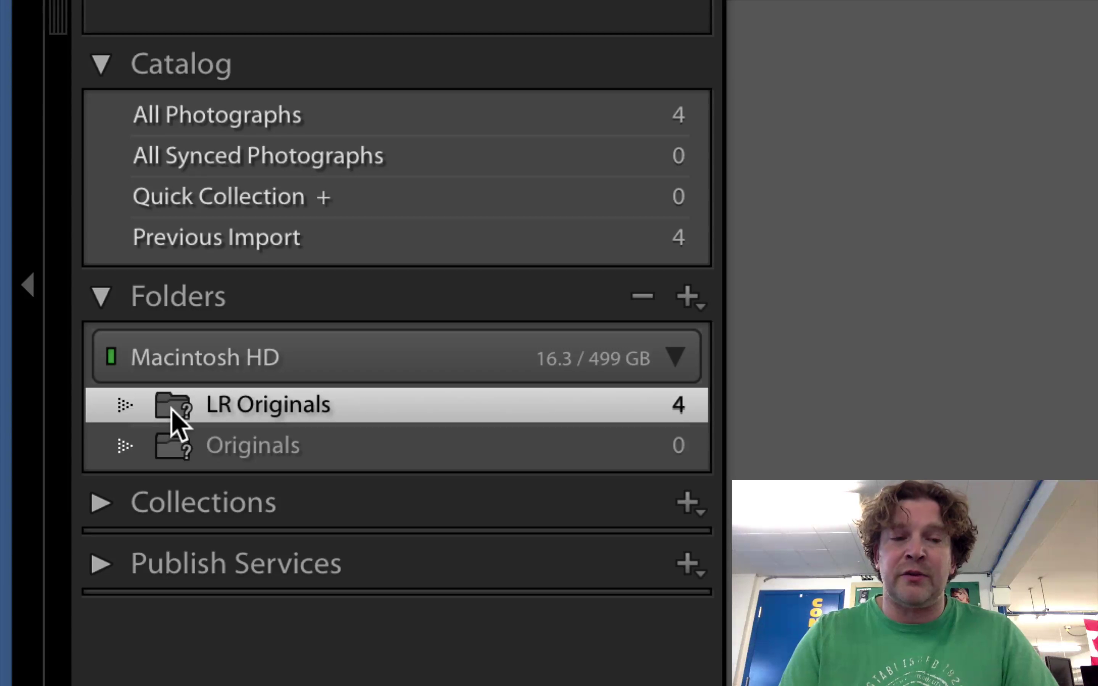
click(180, 453)
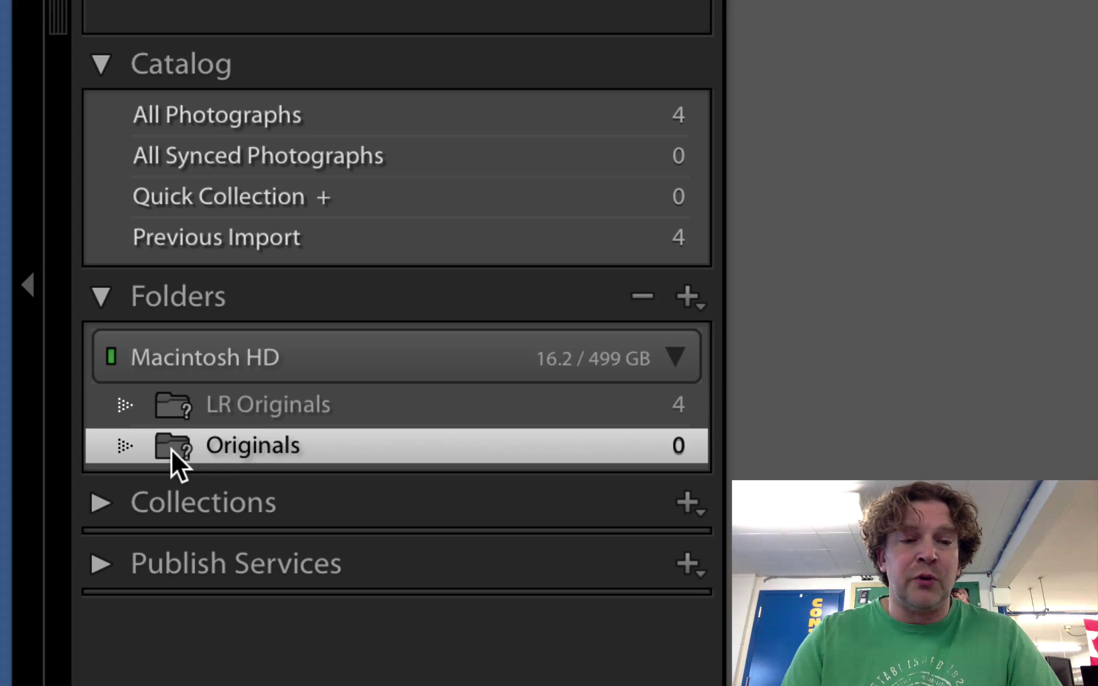
Relink the missing LR Originals folder to LR Originals2, found under Google Drive, Com Tech, Photography 2, Example Catalog
click(181, 423)
right_click(181, 423)
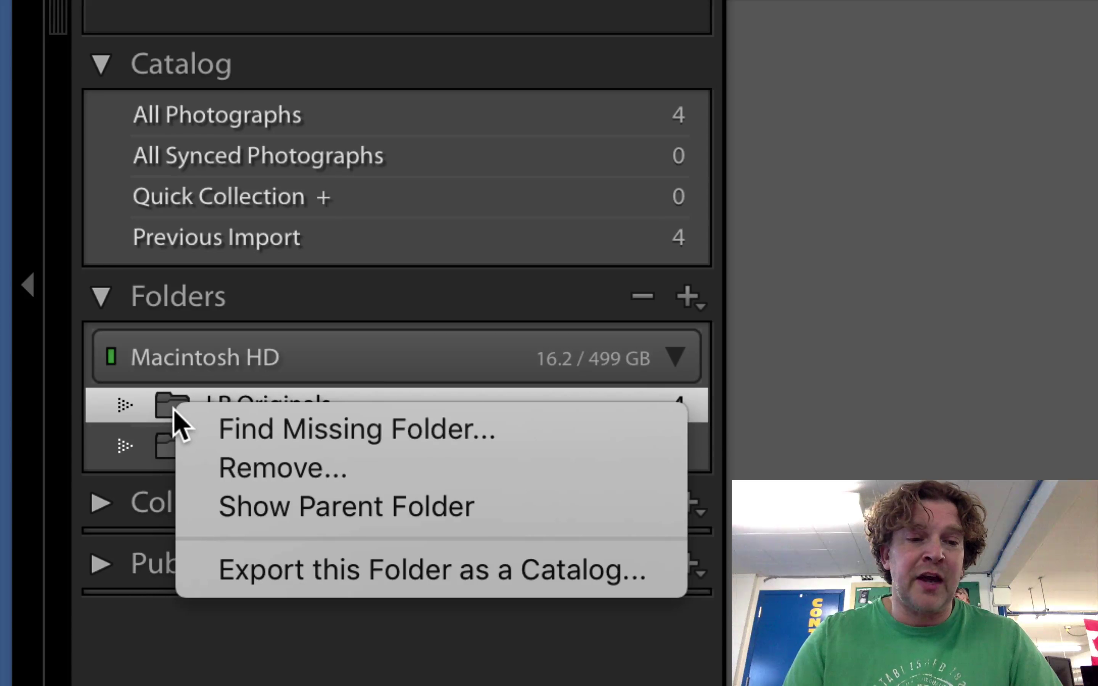
click(230, 431)
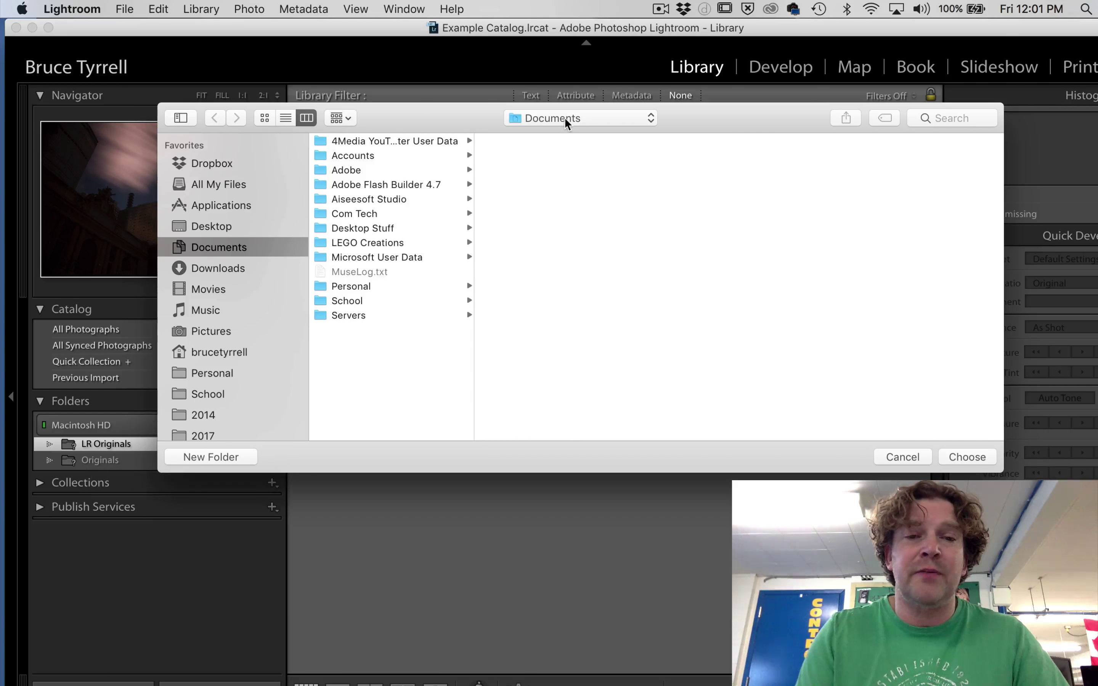
key(super+shift+d)
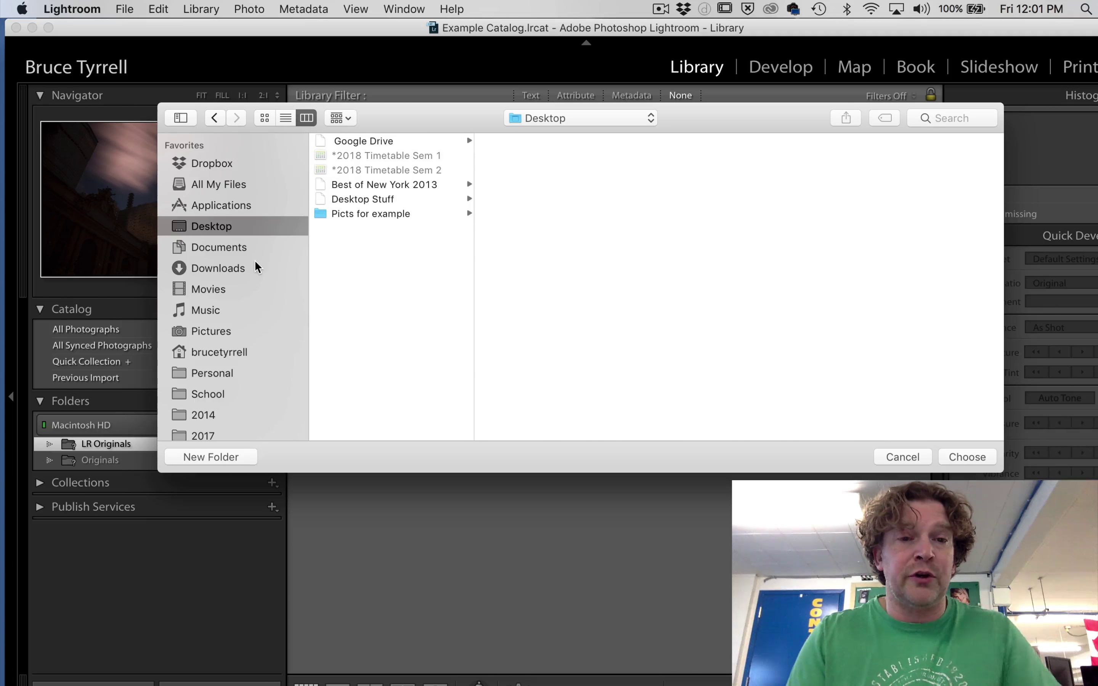
click(404, 142)
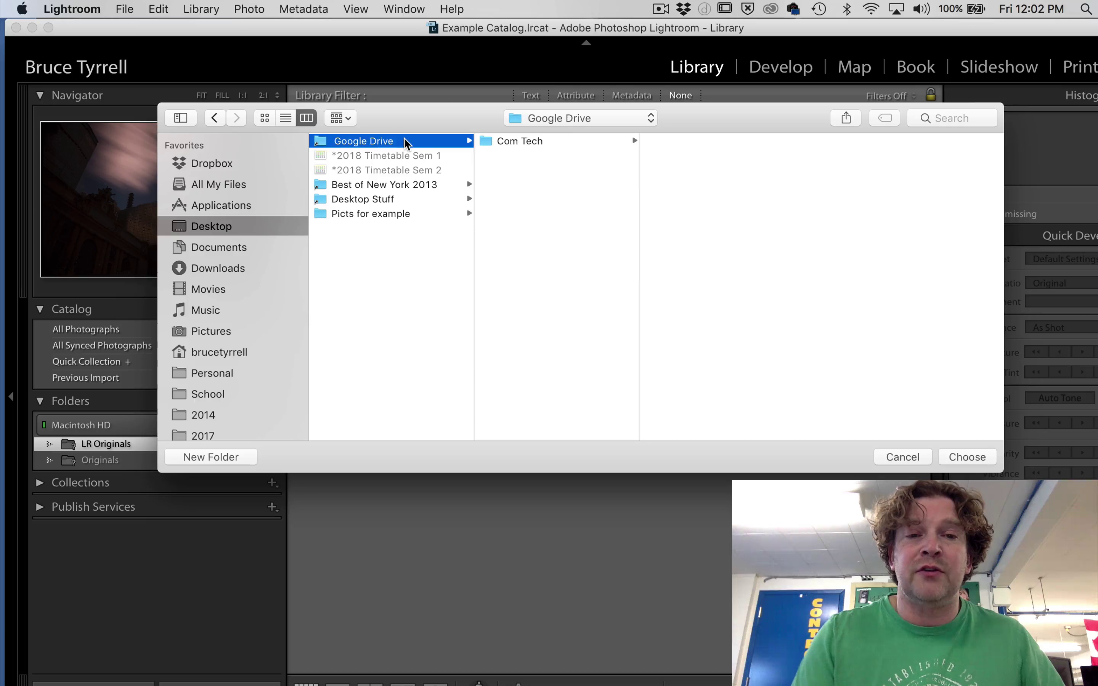
click(523, 142)
click(692, 170)
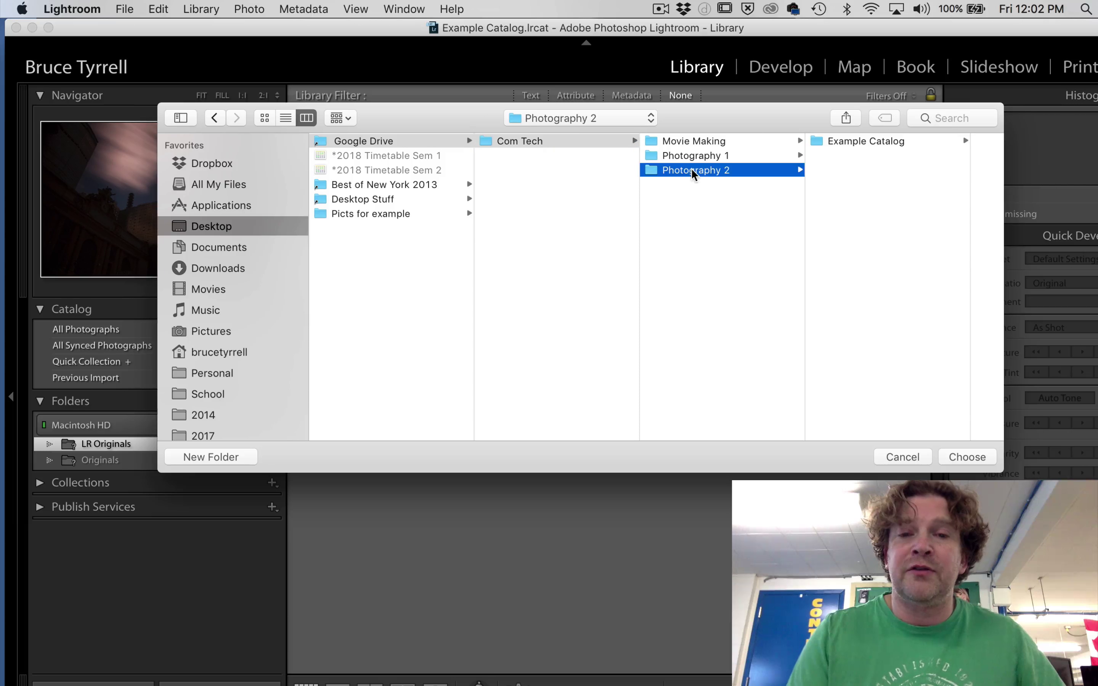
click(897, 141)
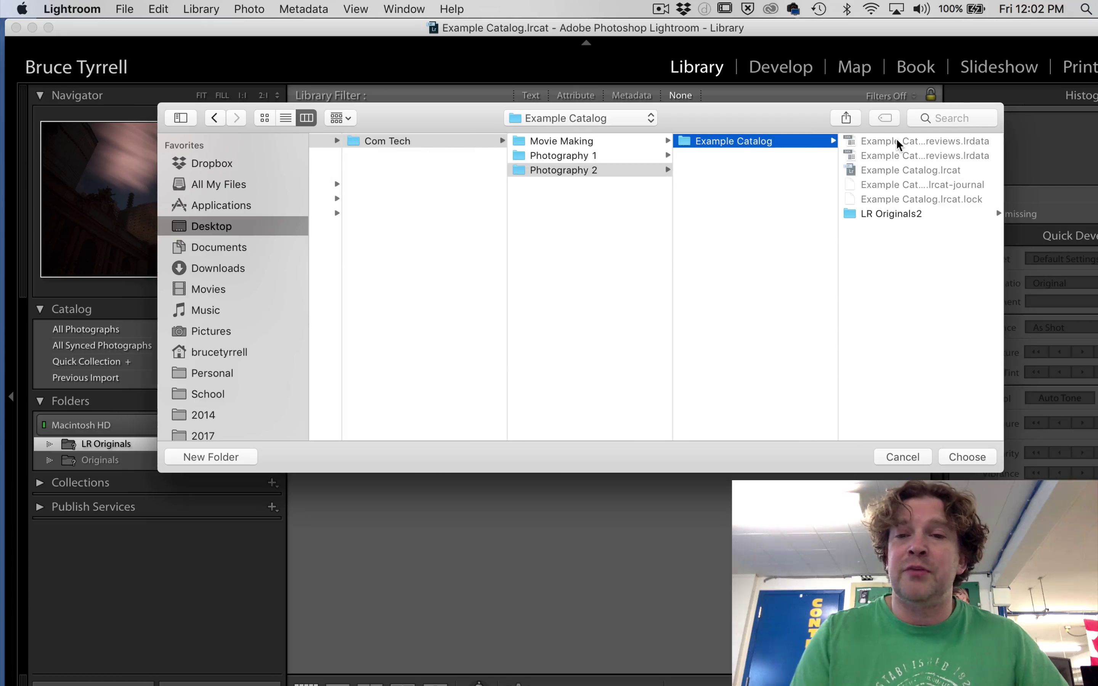
click(893, 215)
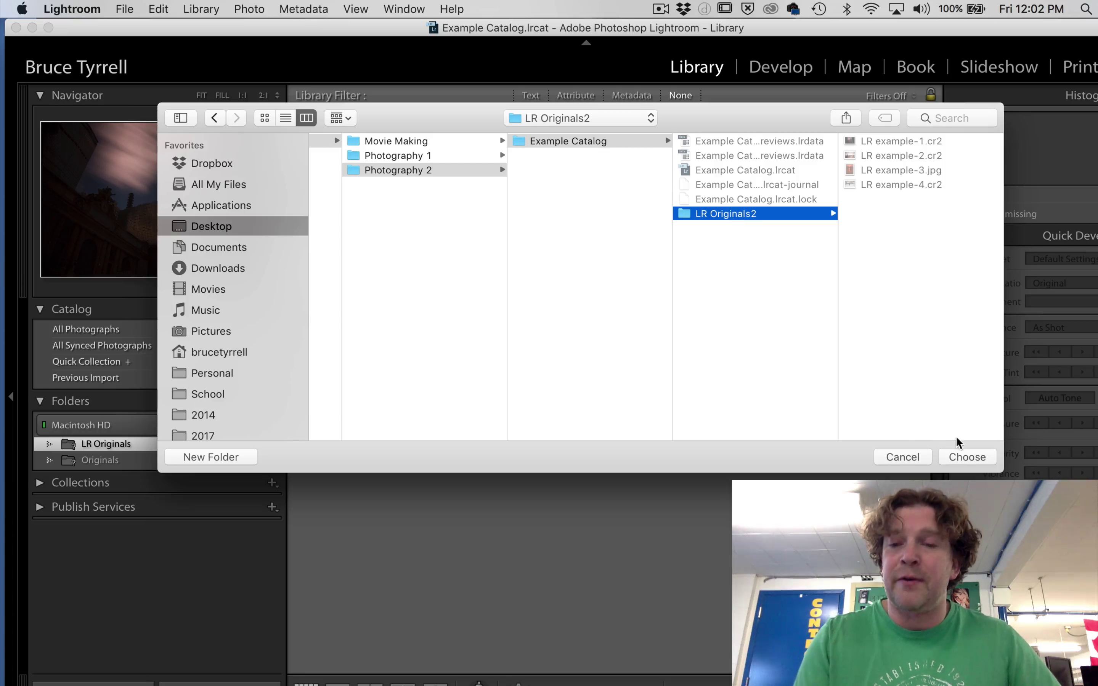
click(961, 456)
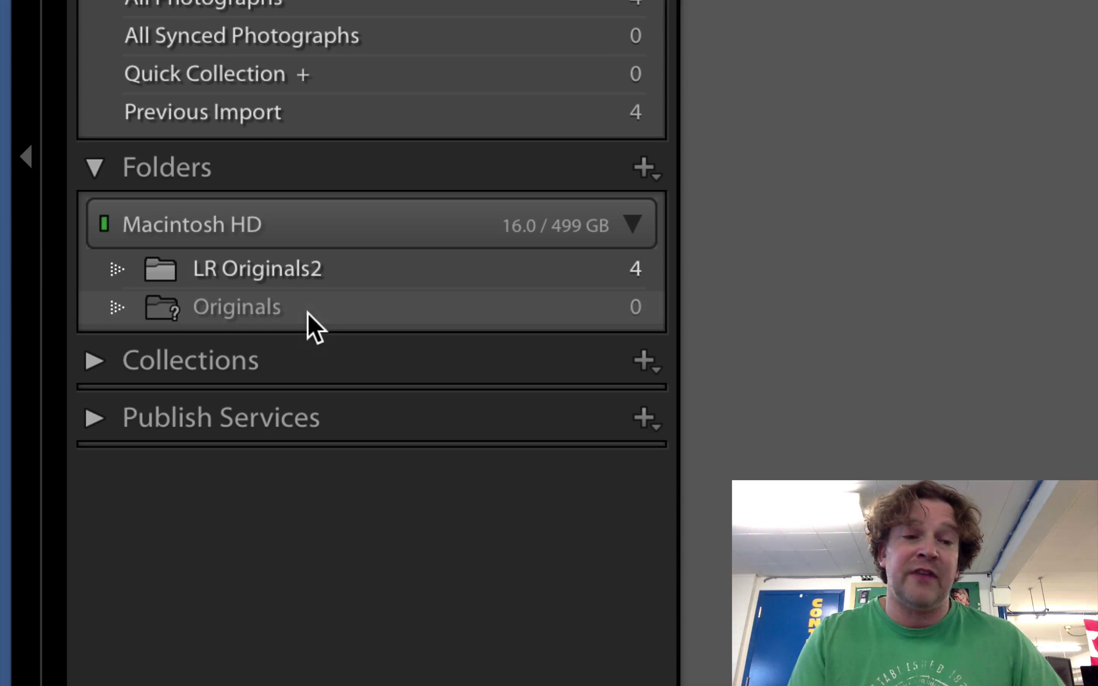
Remove the empty missing Originals folder from the catalog's folder list
mouse_move(308, 313)
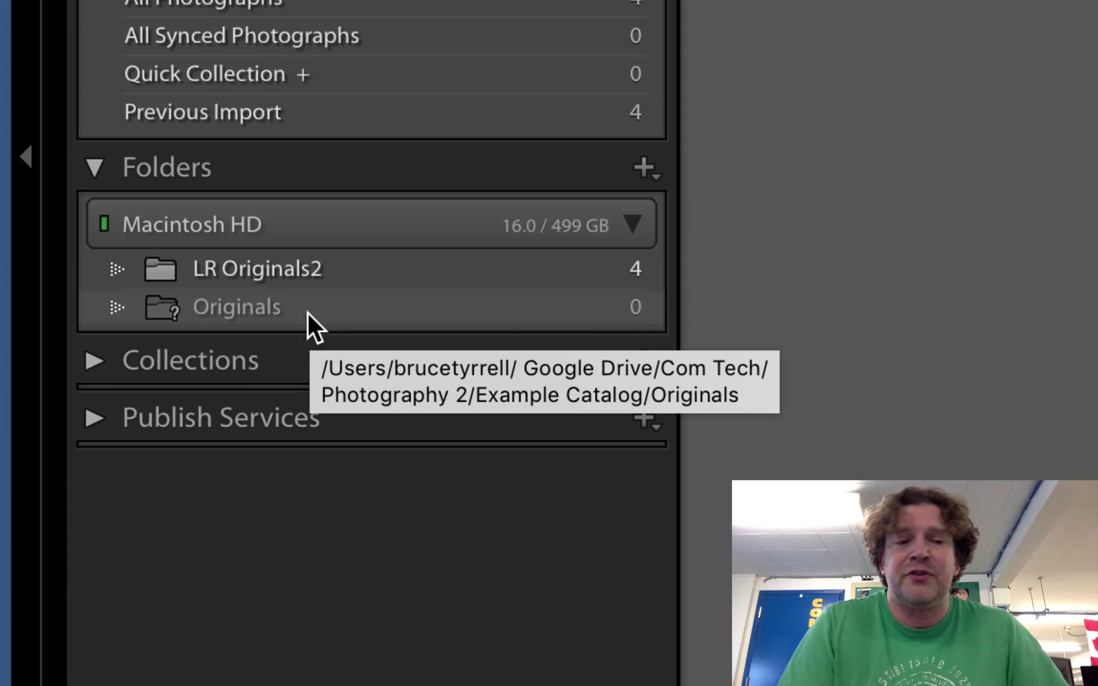
right_click(275, 313)
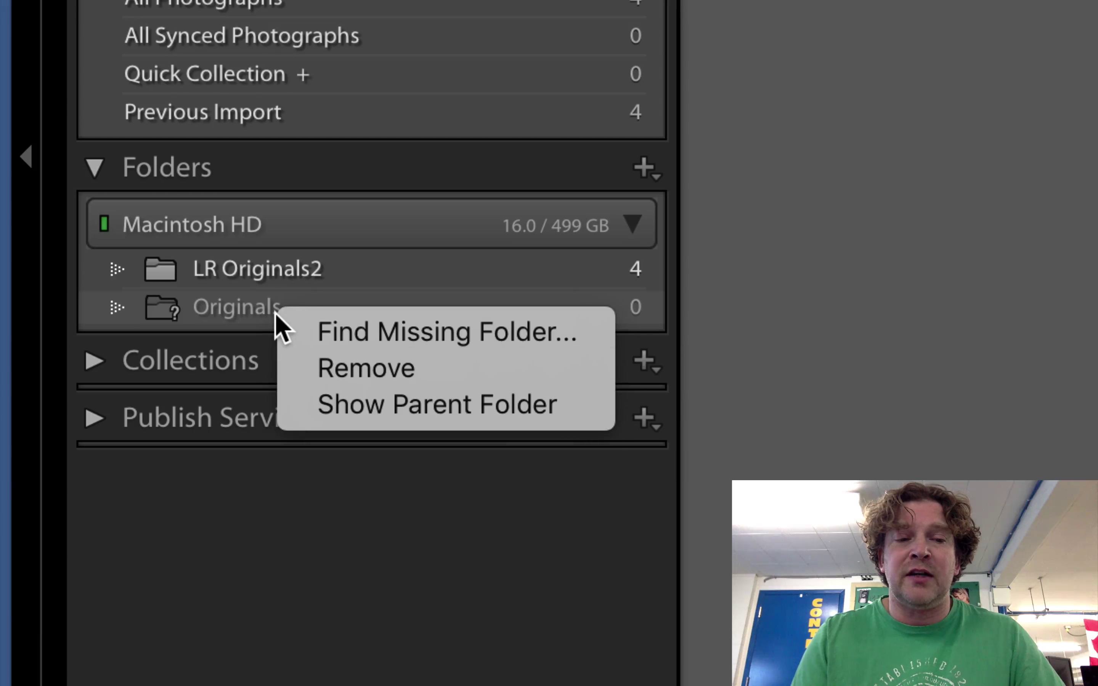
click(336, 366)
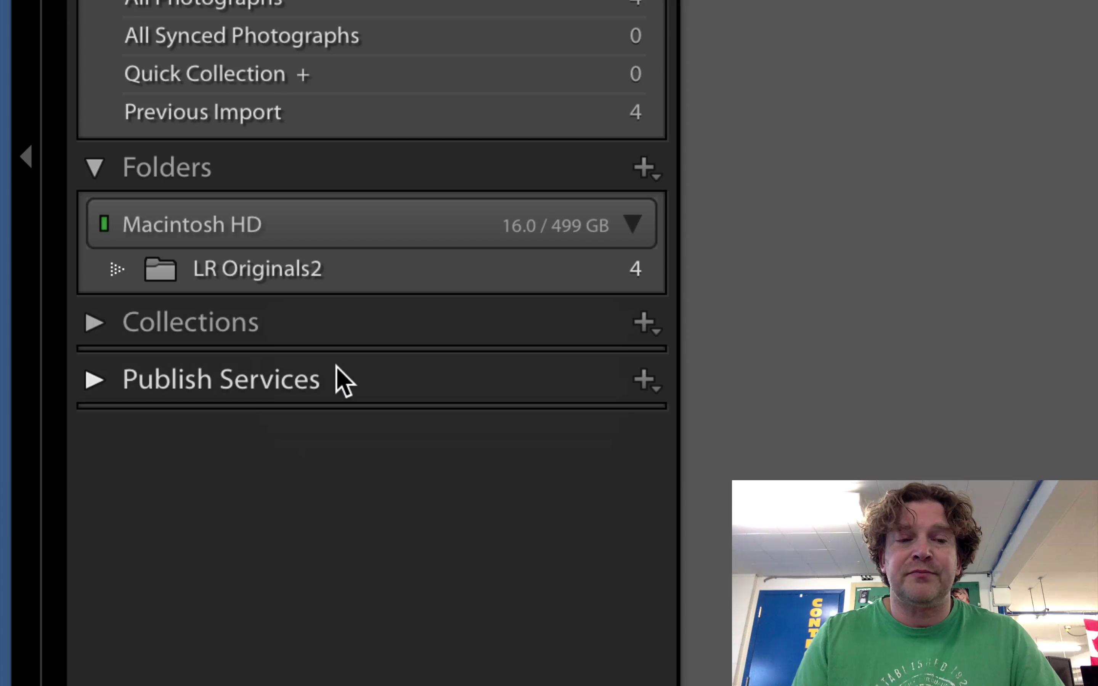
Rename the LR Originals2 folder as LR Originals from within the catalog's folder list
click(348, 271)
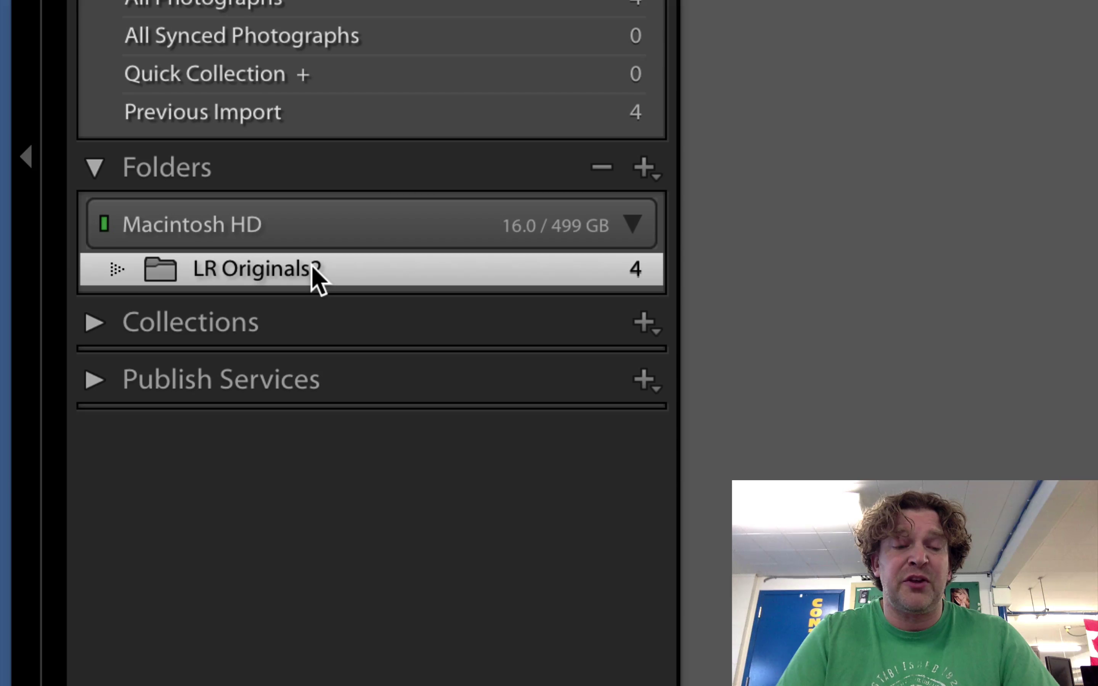
right_click(290, 270)
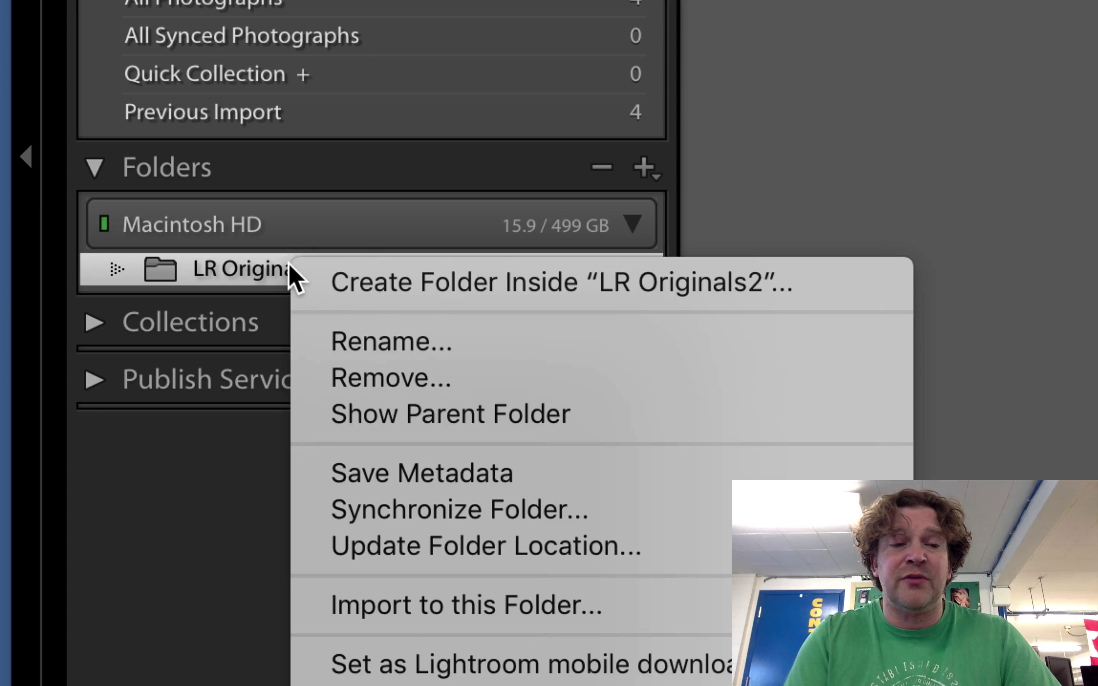
click(467, 356)
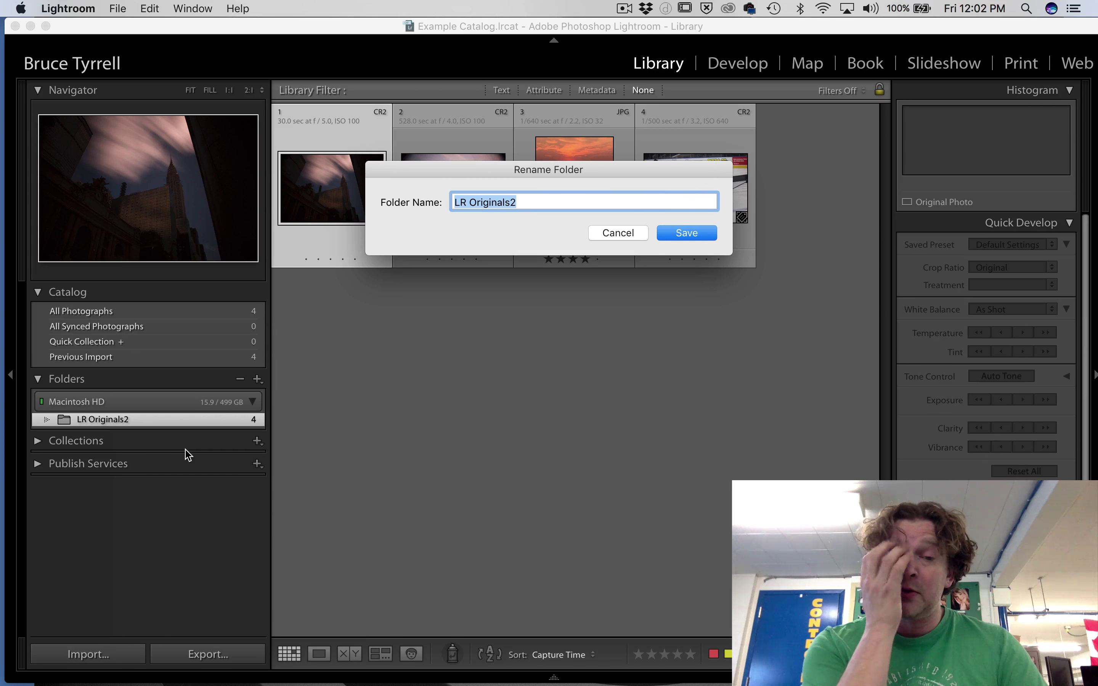
text(Origi)
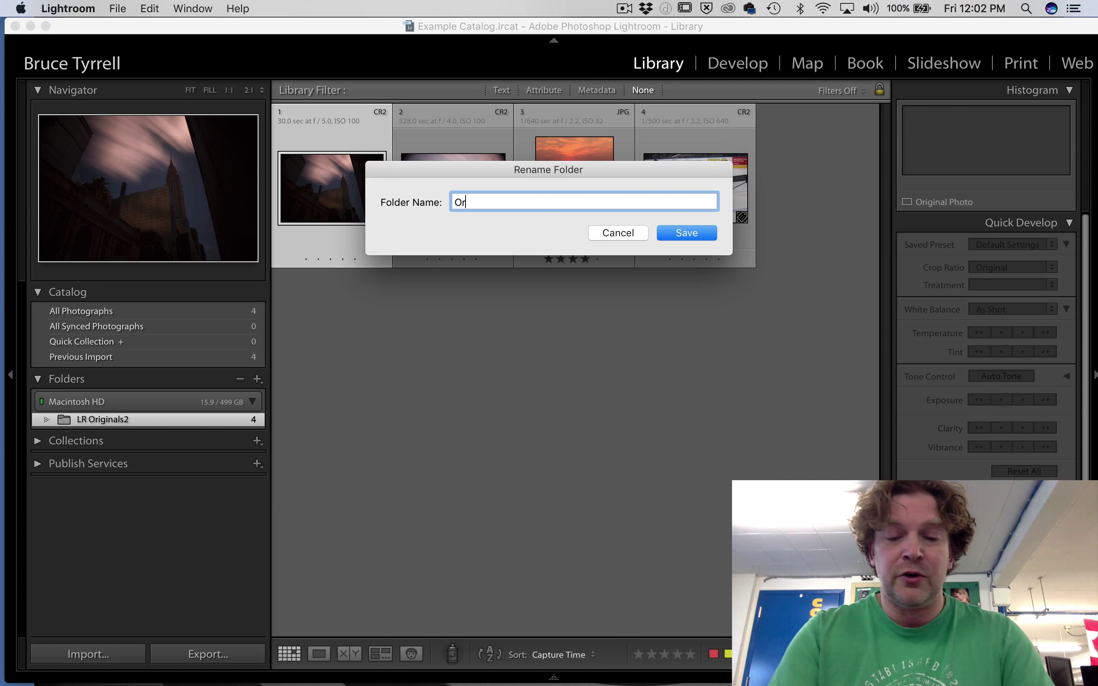
key(BackSpace)
key(BackSpace)
key(BackSpace)
key(BackSpace)
key(BackSpace)
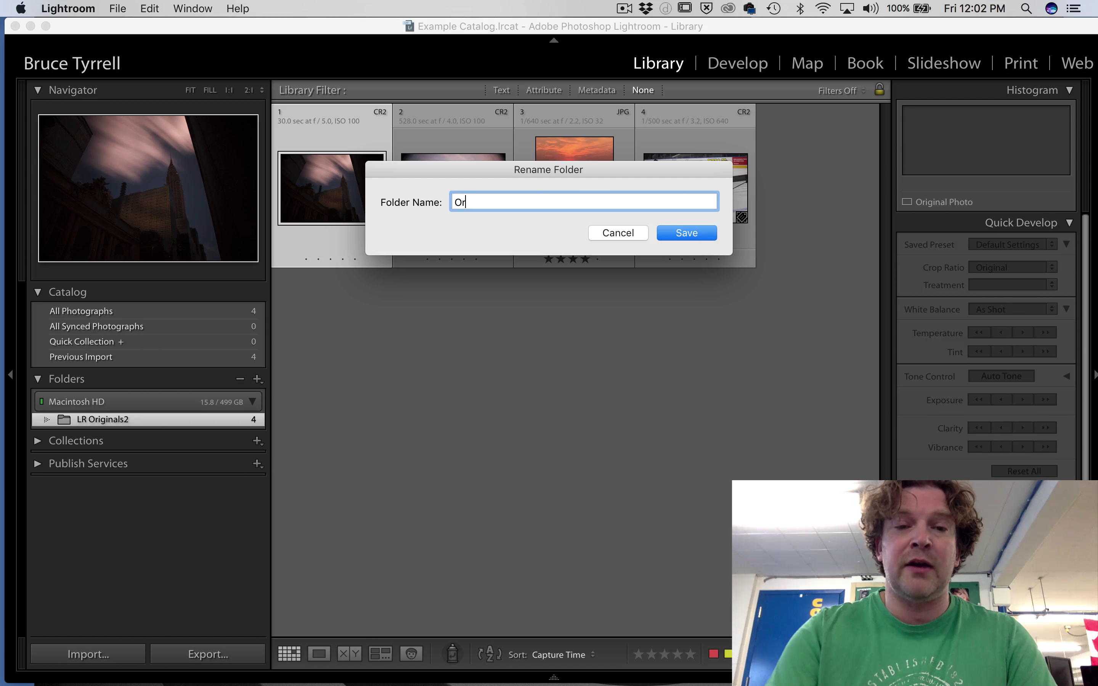
text(LR O)
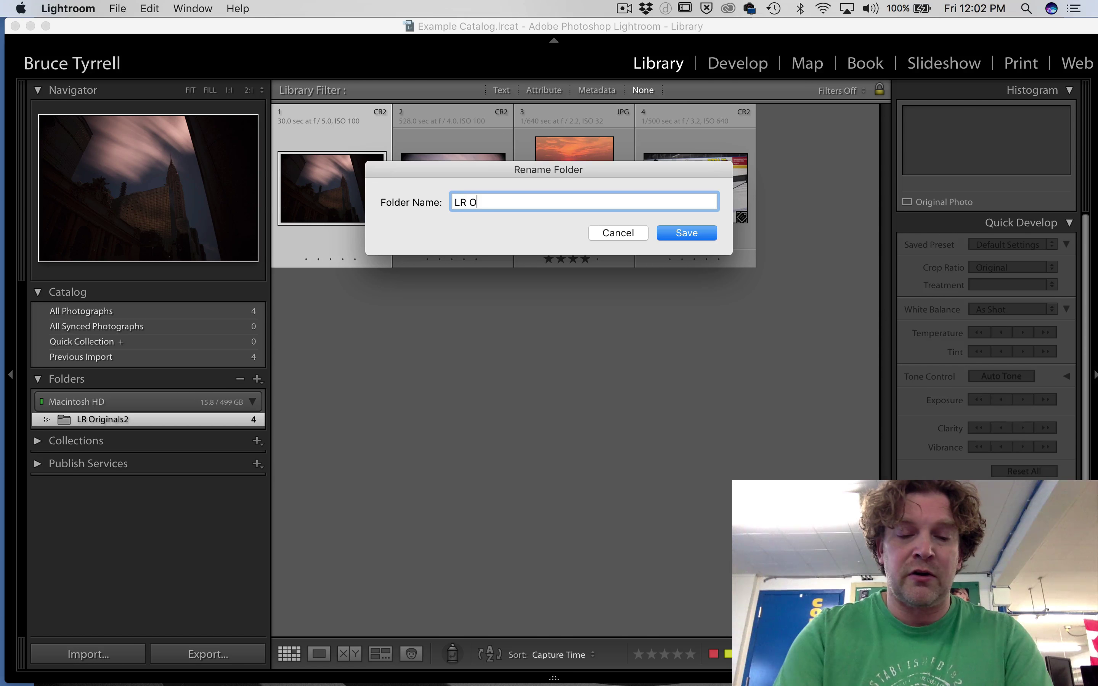
text(riginals)
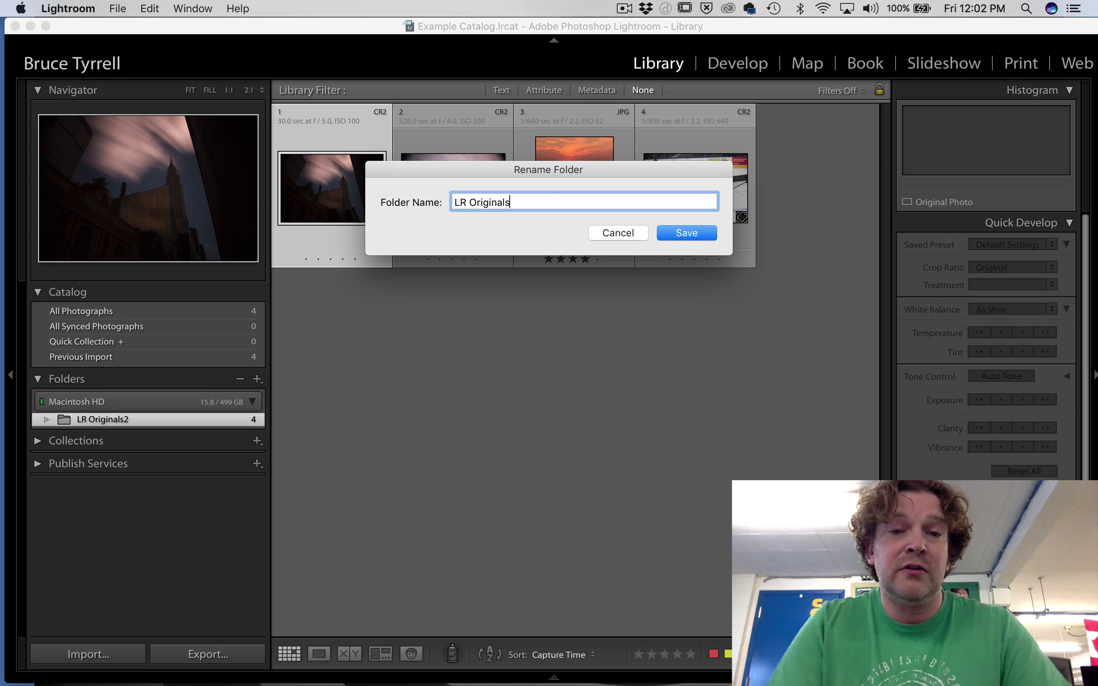
click(683, 234)
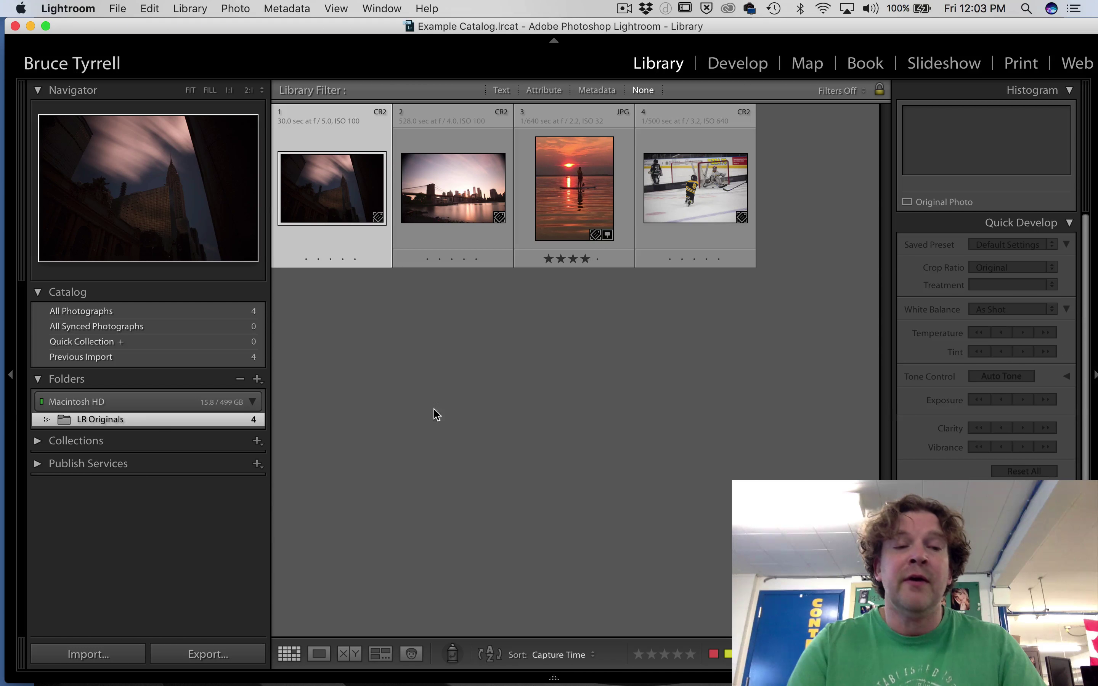
Show the parent folders Example Catalog and Photography 2 above LR Originals, and expand Example Catalog to reveal its subfolder
right_click(66, 423)
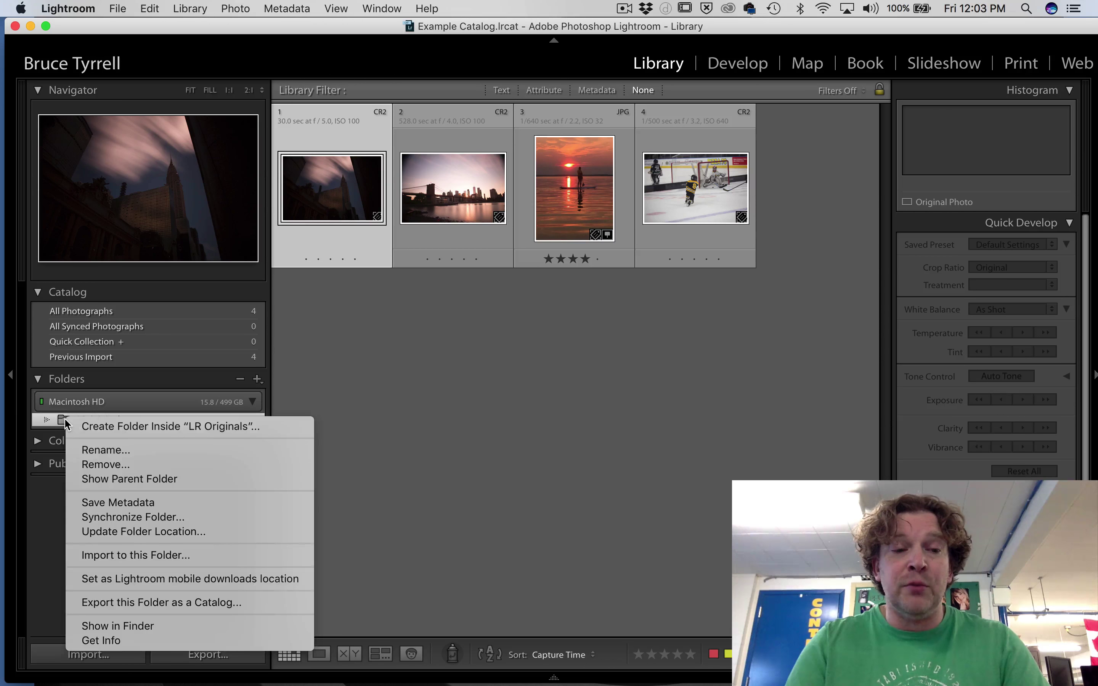
click(96, 479)
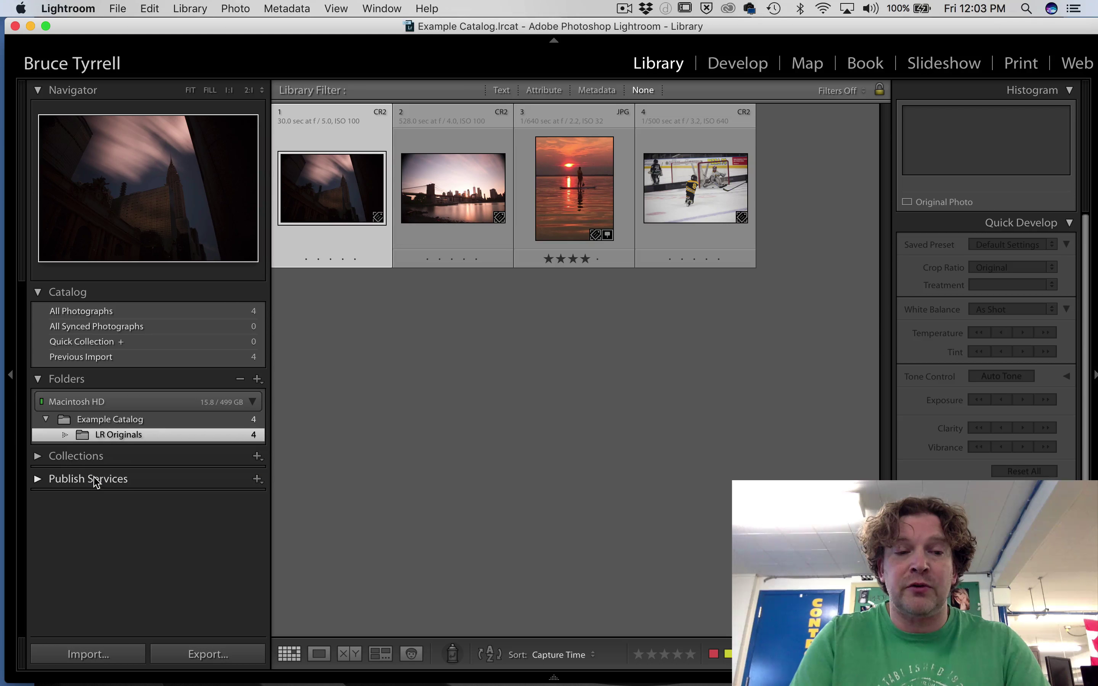
click(65, 421)
right_click(65, 422)
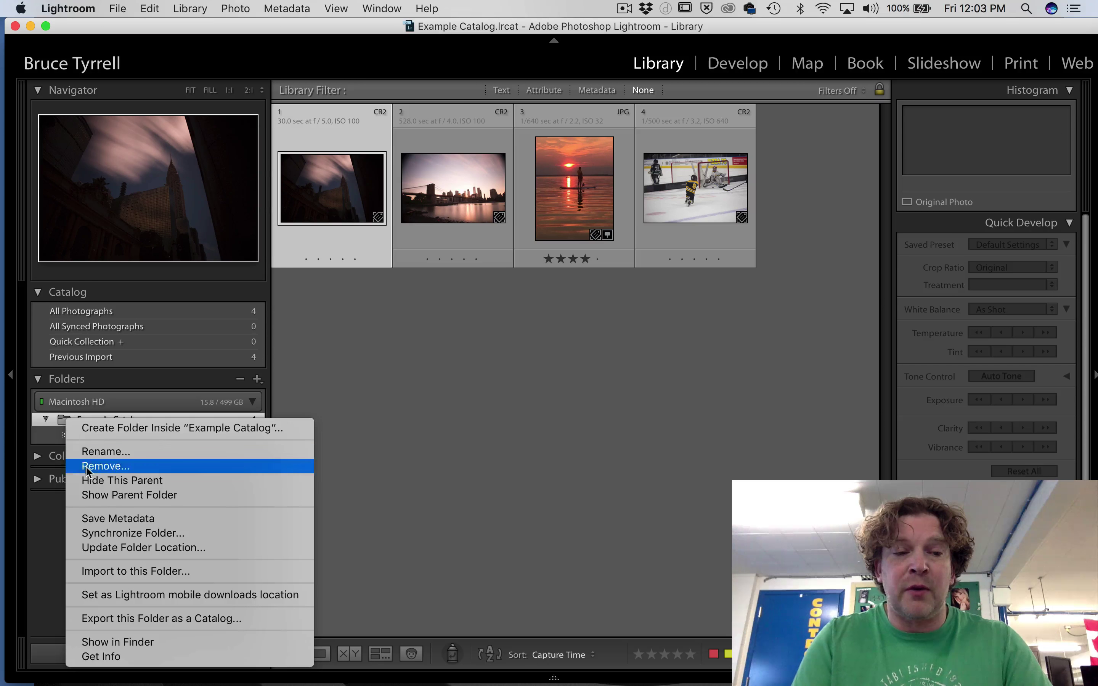
click(98, 494)
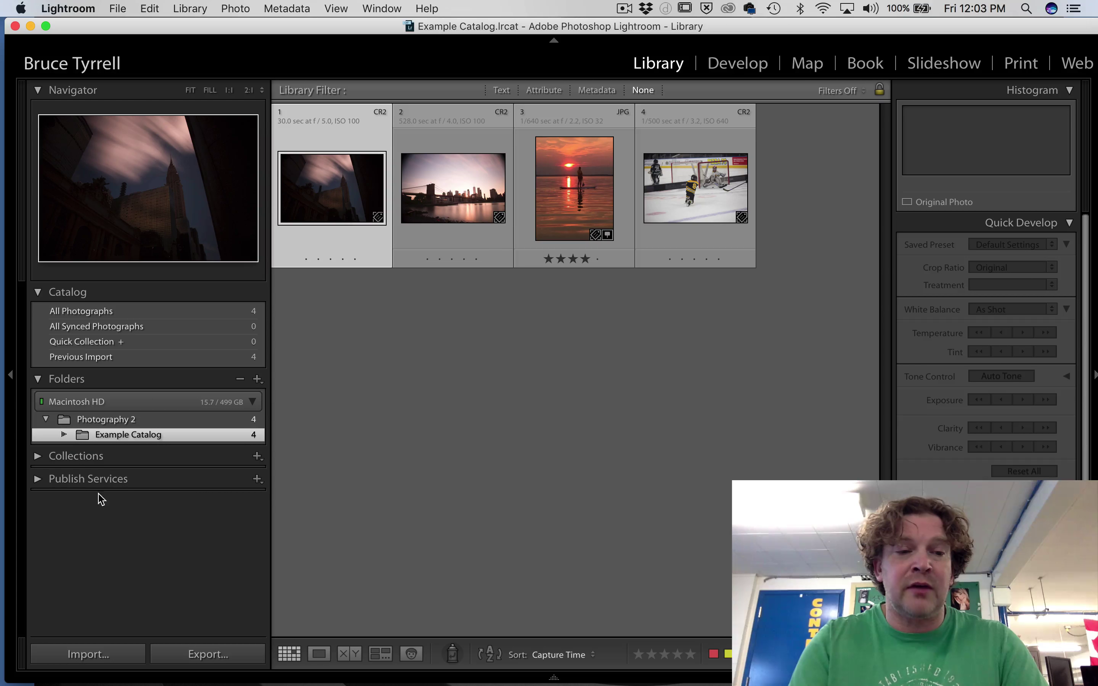
click(64, 434)
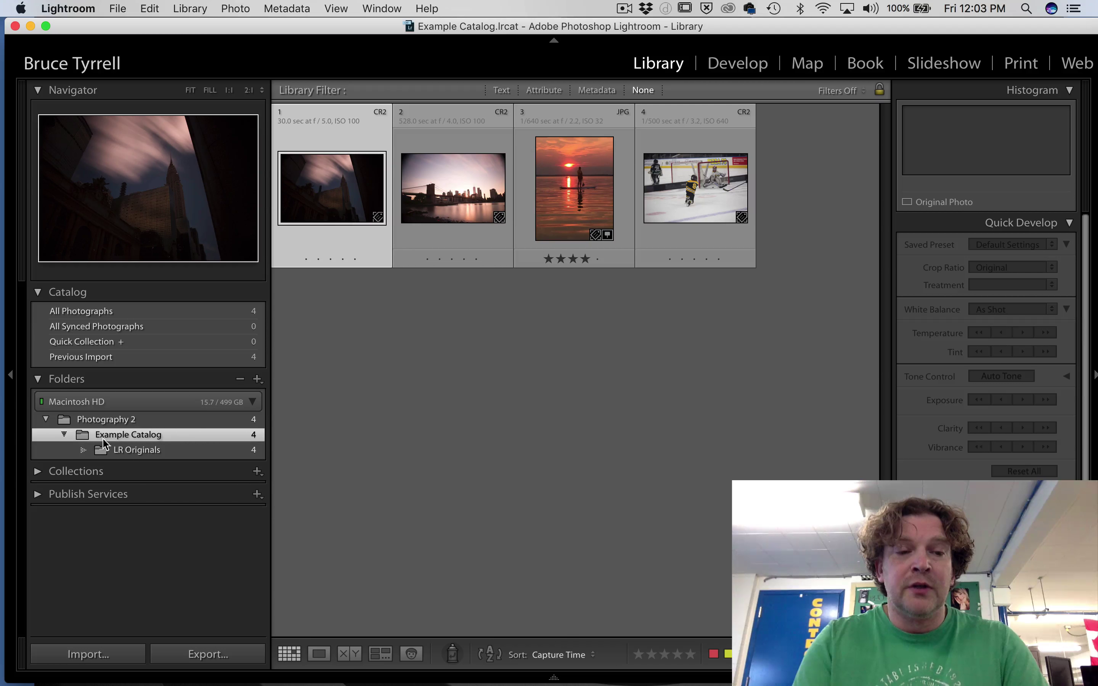
Try moving the Example Catalog folder onto its parent folder, Photography 2
drag(85, 439, 122, 424)
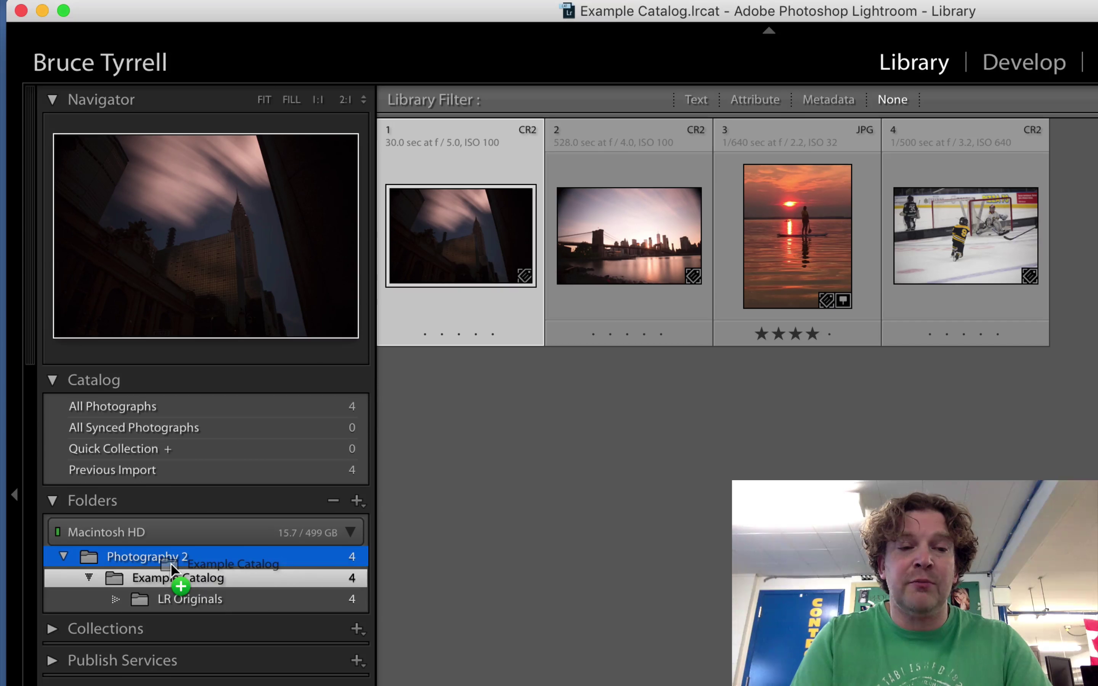
drag(170, 563, 135, 576)
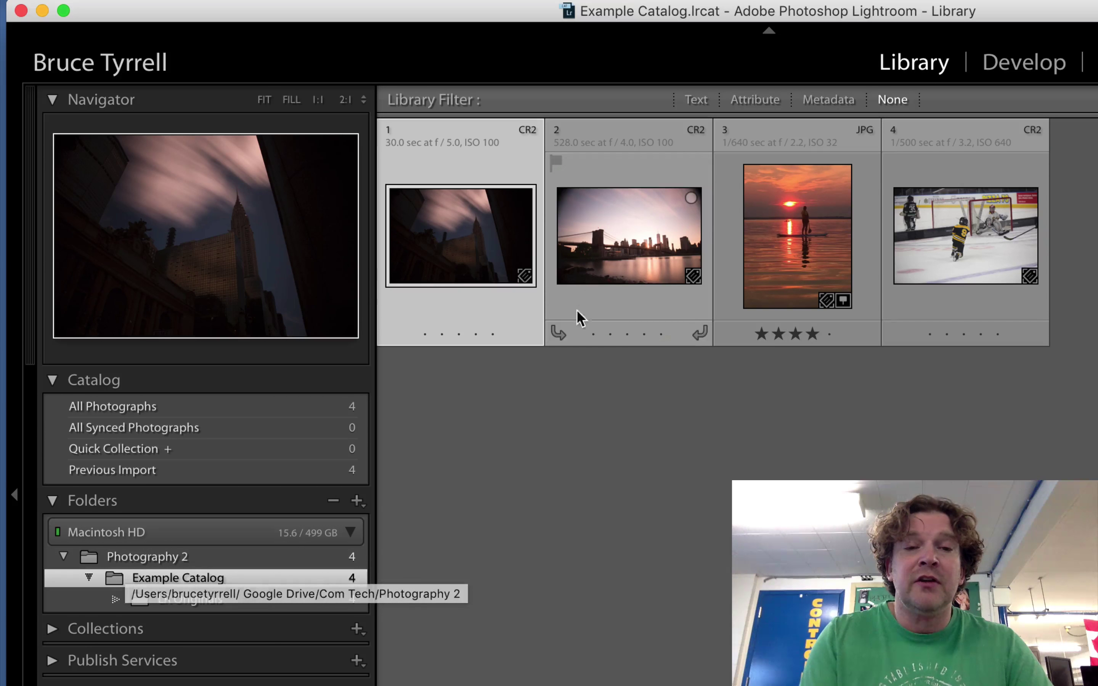
Select the bridge skyline photo and the hockey photo together in the grid, leaving the sunset photo between them out
click(648, 243)
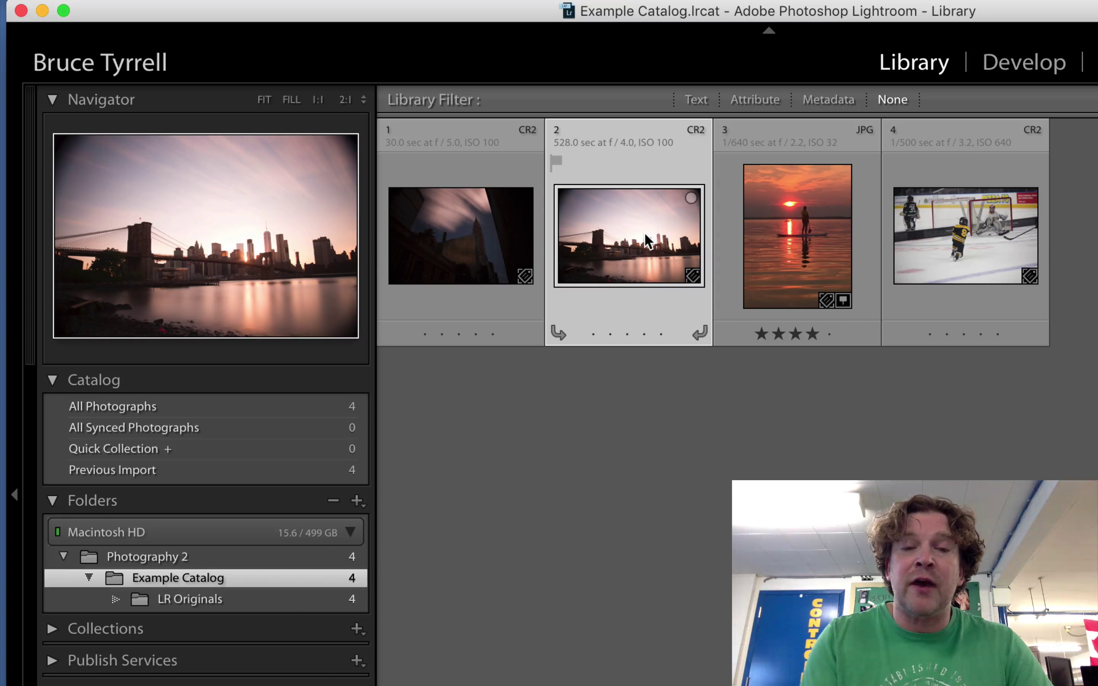
super+click(961, 232)
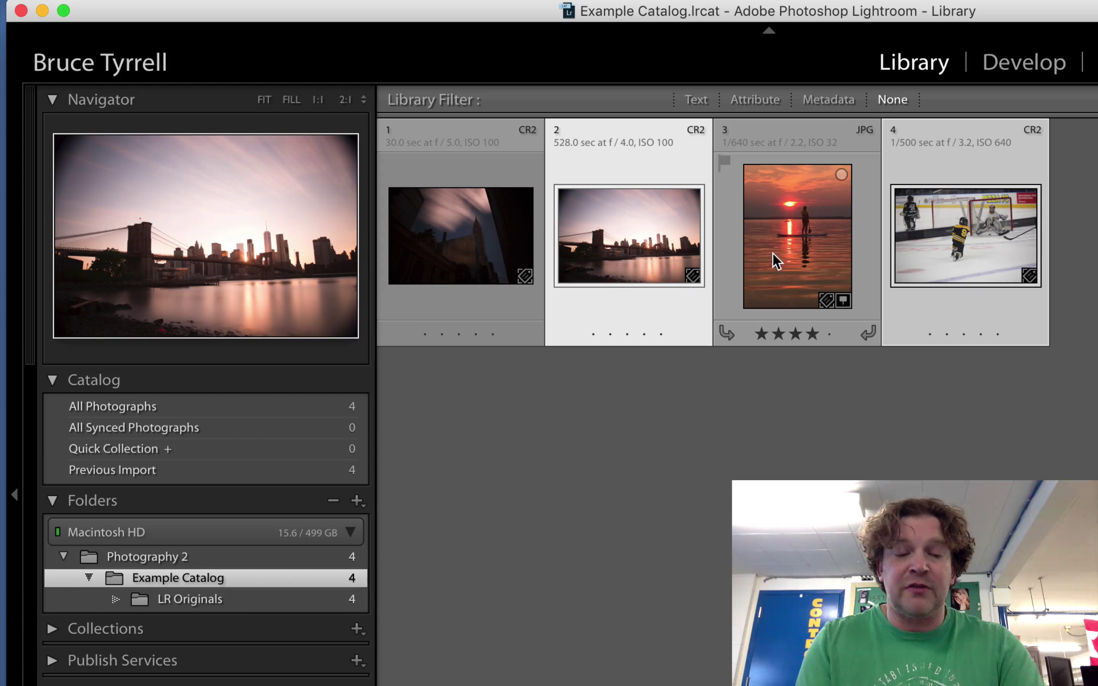
click(635, 235)
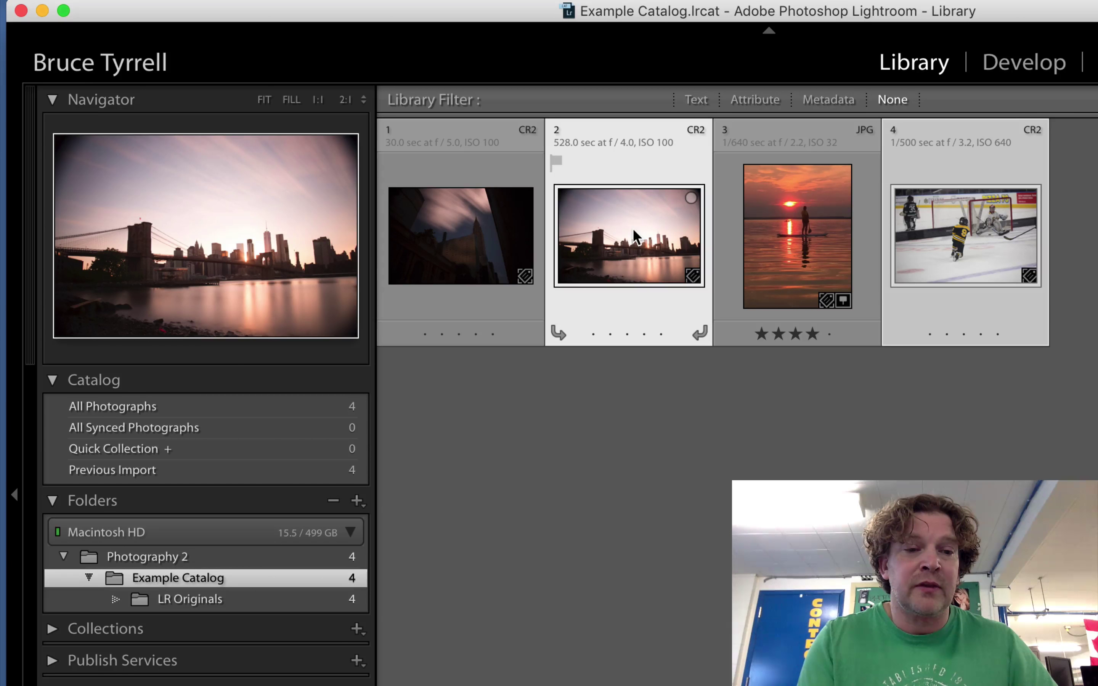